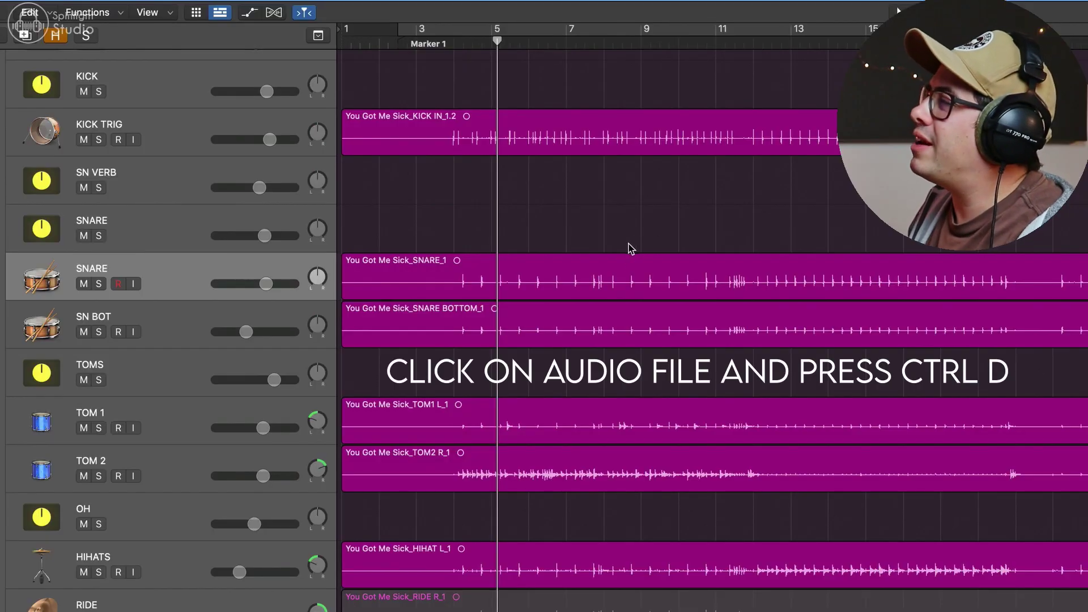
Step: Run Drum Replacement/Doubling on the SNARE_1 region (Snare, Doubling) and switch to the Flex Time view
{"action": "left_click", "coordinate": [620, 274]}
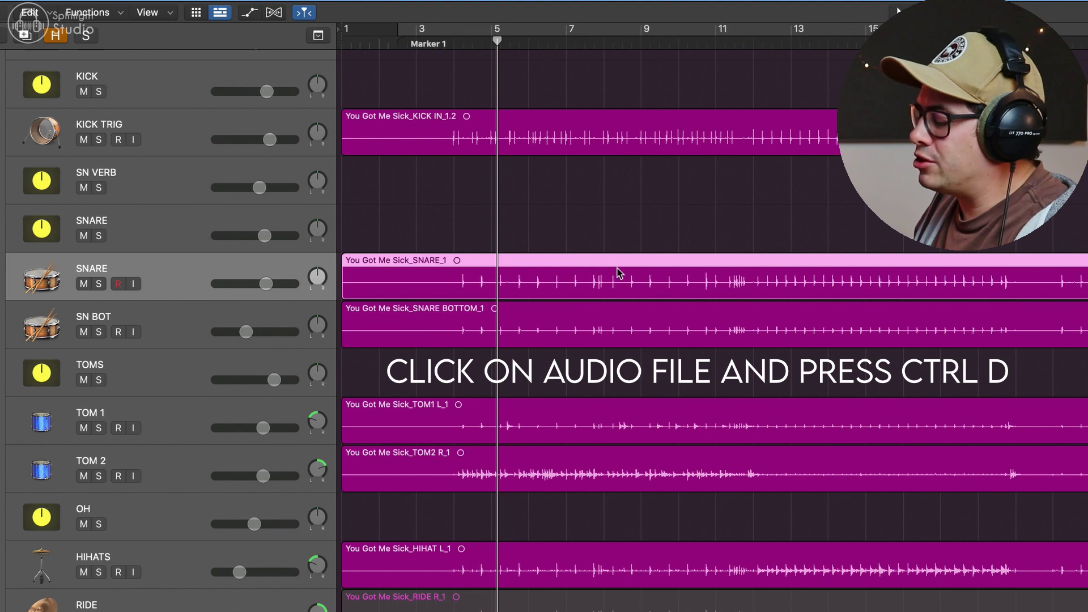
{"action": "key", "text": "ctrl+d"}
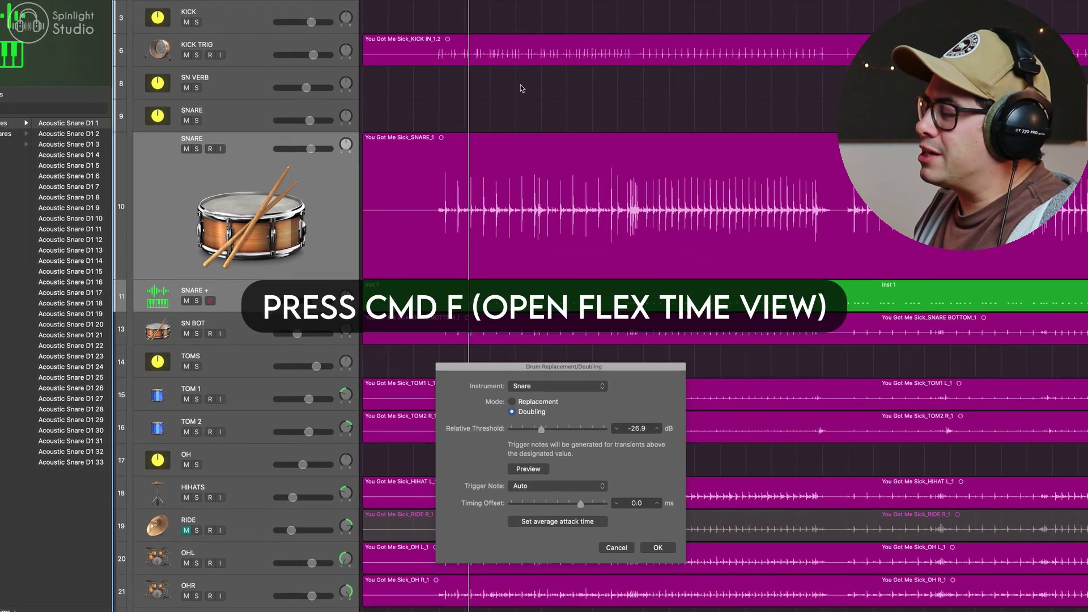
{"action": "key", "text": "super+f"}
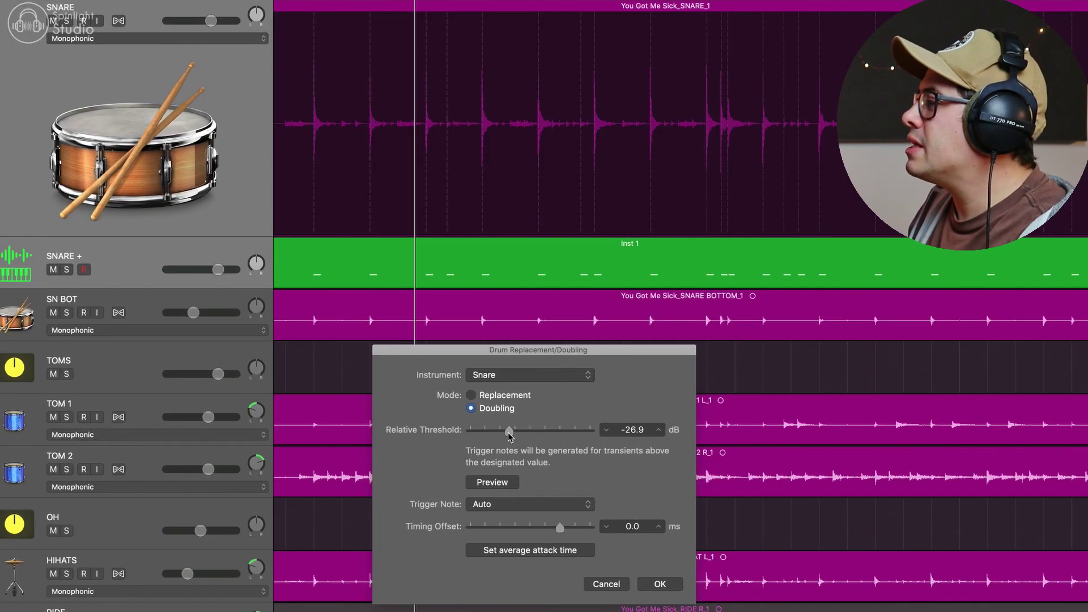
Step: Test higher Relative Threshold values, then settle on -28.0 dB to catch every snare hit
{"action": "left_click_drag", "start_coordinate": [507, 415], "coordinate": [559, 415]}
{"action": "left_click_drag", "start_coordinate": [624, 546], "coordinate": [539, 544]}
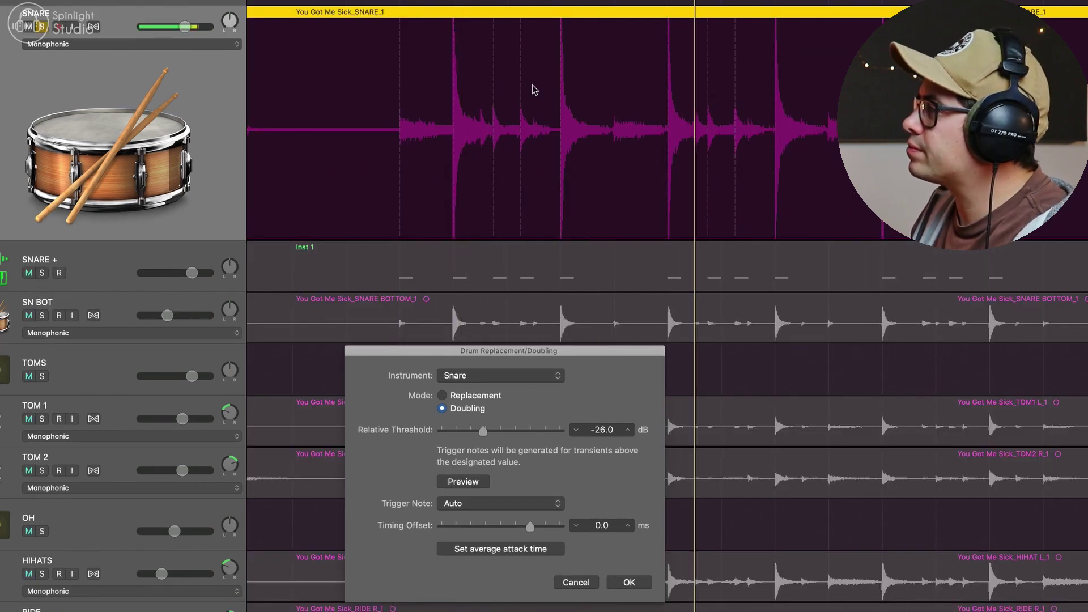
{"action": "left_click_drag", "start_coordinate": [483, 431], "coordinate": [480, 432]}
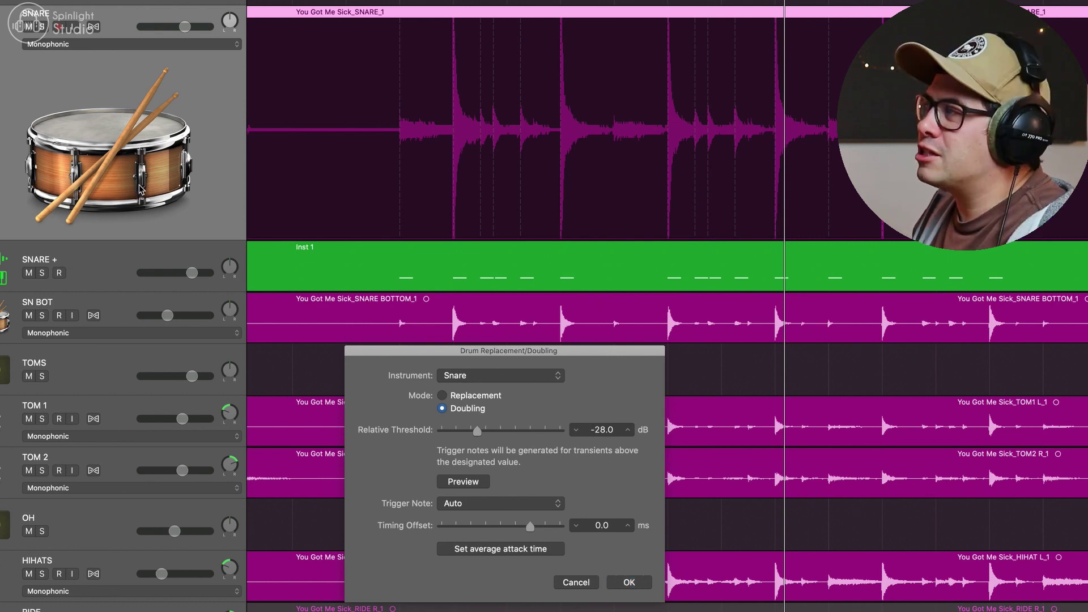
Step: Resize the SNARE and SNARE + tracks and unsolo the original SNARE track
{"action": "key", "text": "ctrl+z"}
{"action": "left_click", "coordinate": [109, 101]}
{"action": "key", "text": "ctrl+z"}
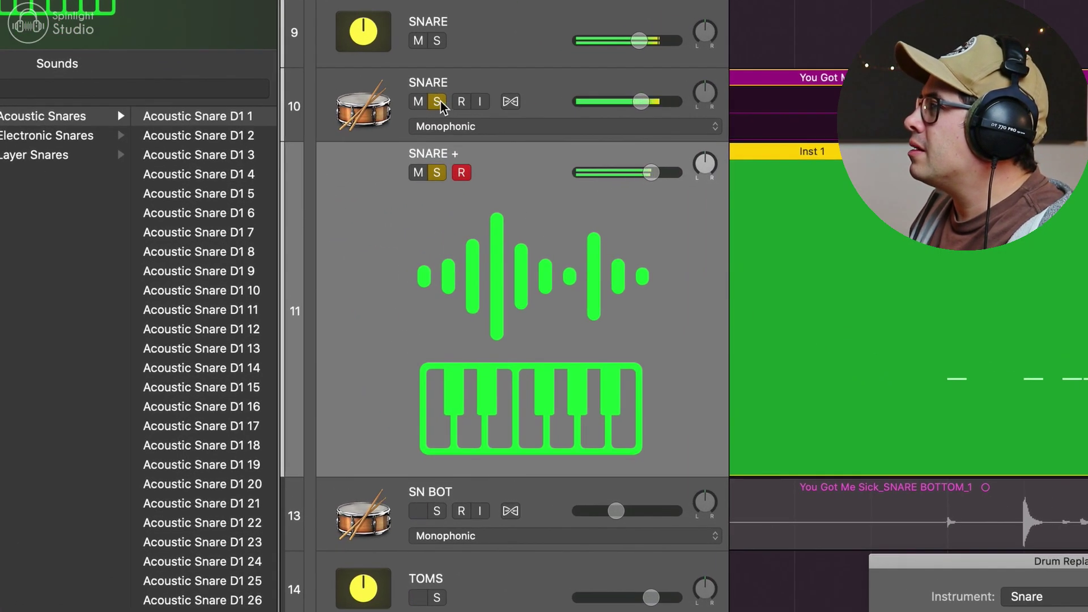
{"action": "left_click", "coordinate": [438, 102]}
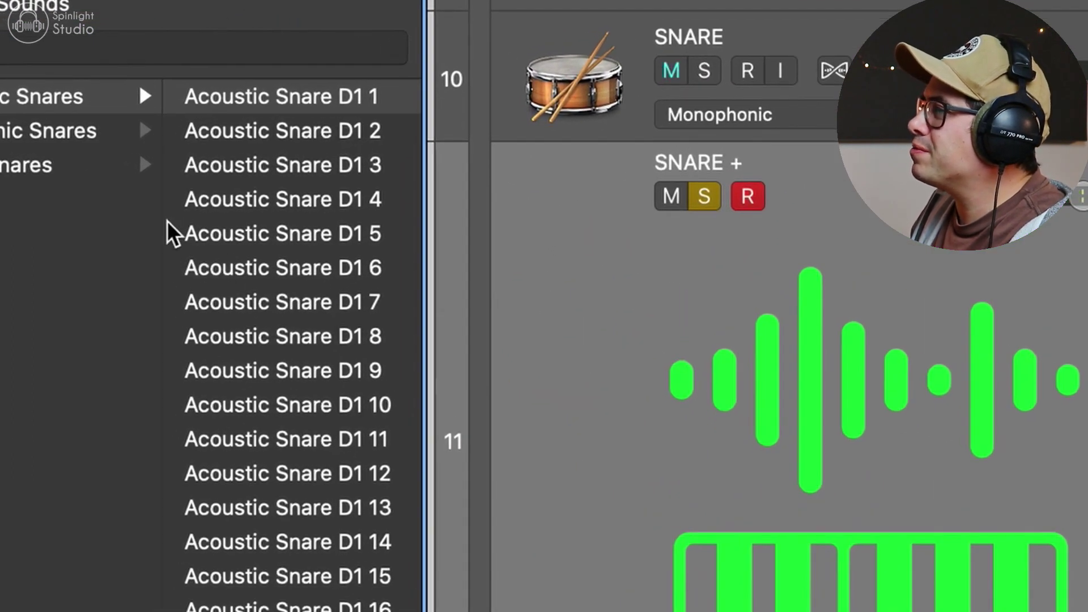
Step: Audition Acoustic Snare D1 5 and D1 7, then choose Acoustic Snare D1 8 for SNARE +
{"action": "left_click", "coordinate": [315, 232]}
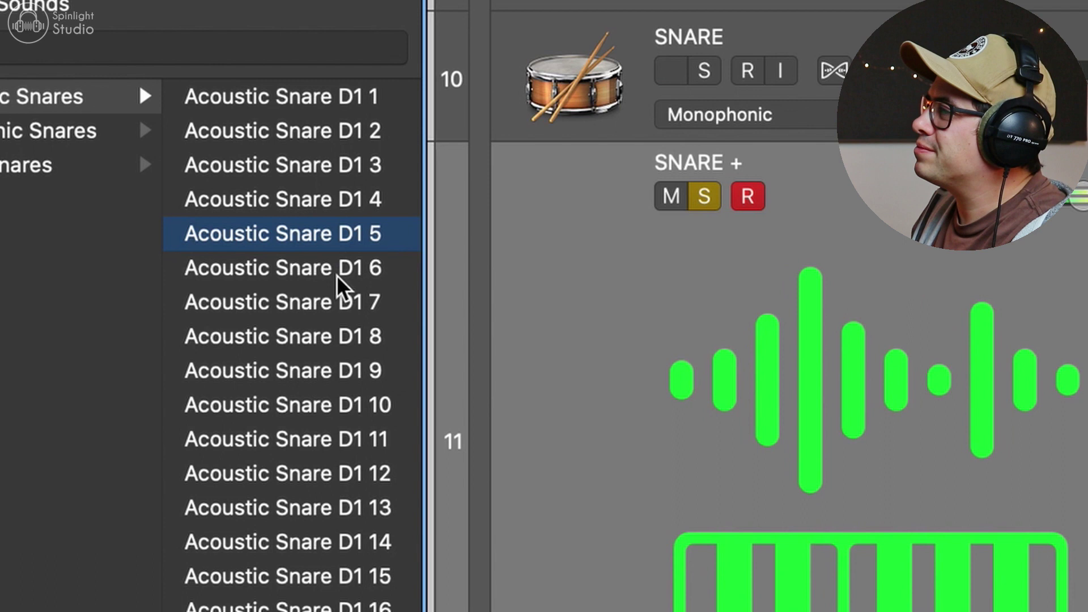
{"action": "left_click", "coordinate": [339, 296]}
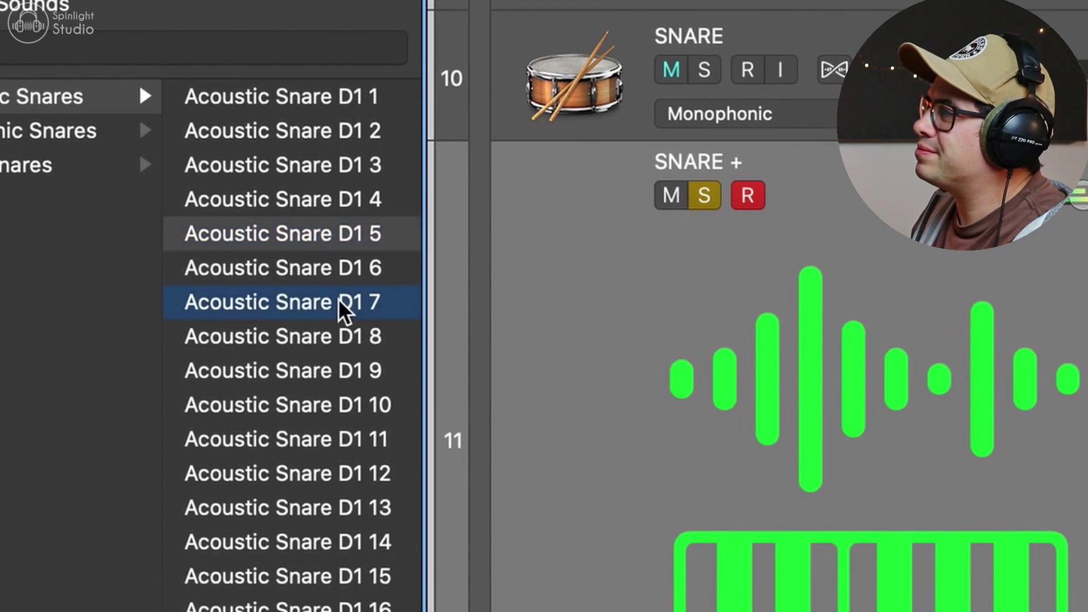
{"action": "left_click", "coordinate": [346, 334]}
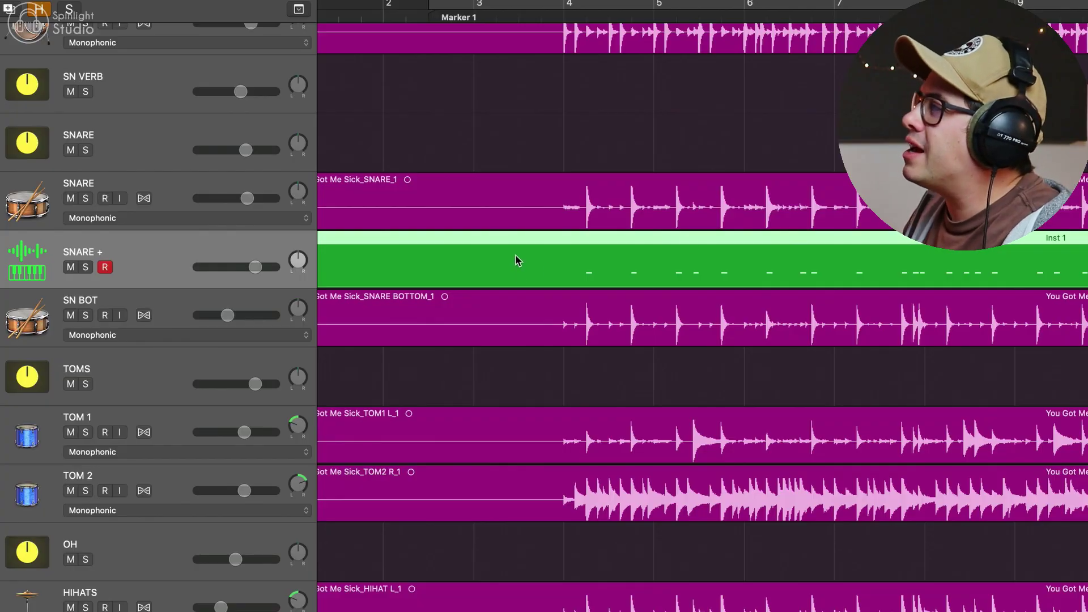
Step: Open the trigger notes in the Piano Roll, select all 306, and pick the Velocity Tool
{"action": "scroll", "coordinate": [580, 267], "scroll_direction": "right", "scroll_amount": 2}
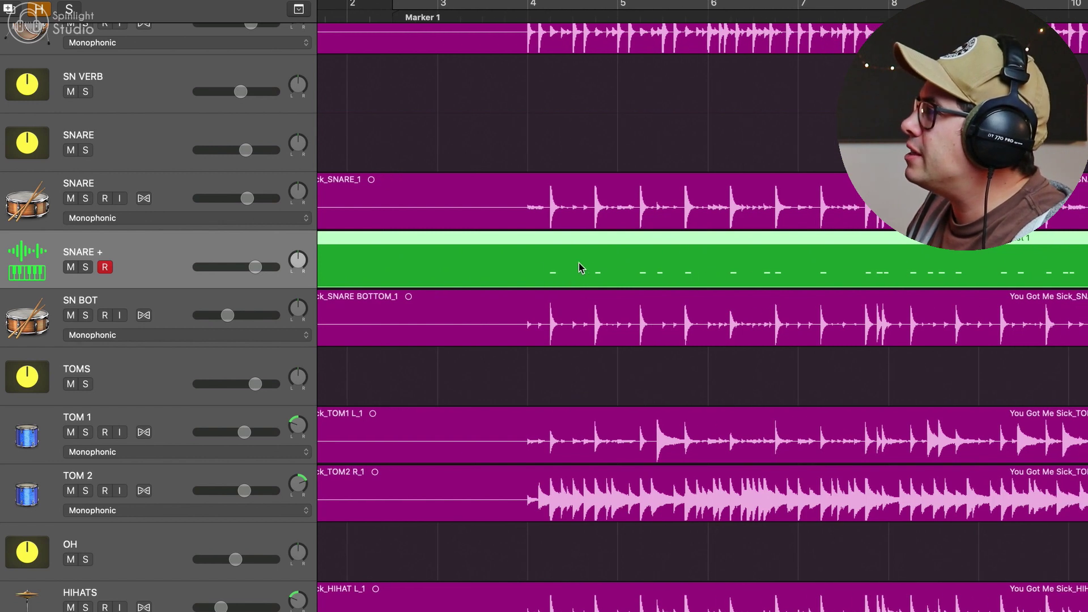
{"action": "key", "text": "p"}
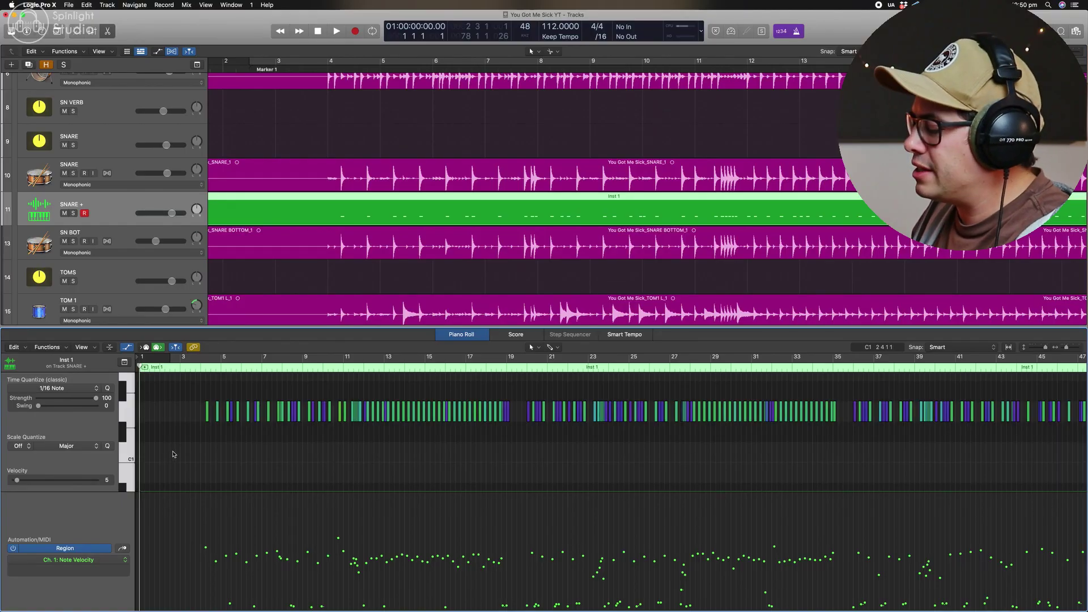
{"action": "key", "text": "super+a"}
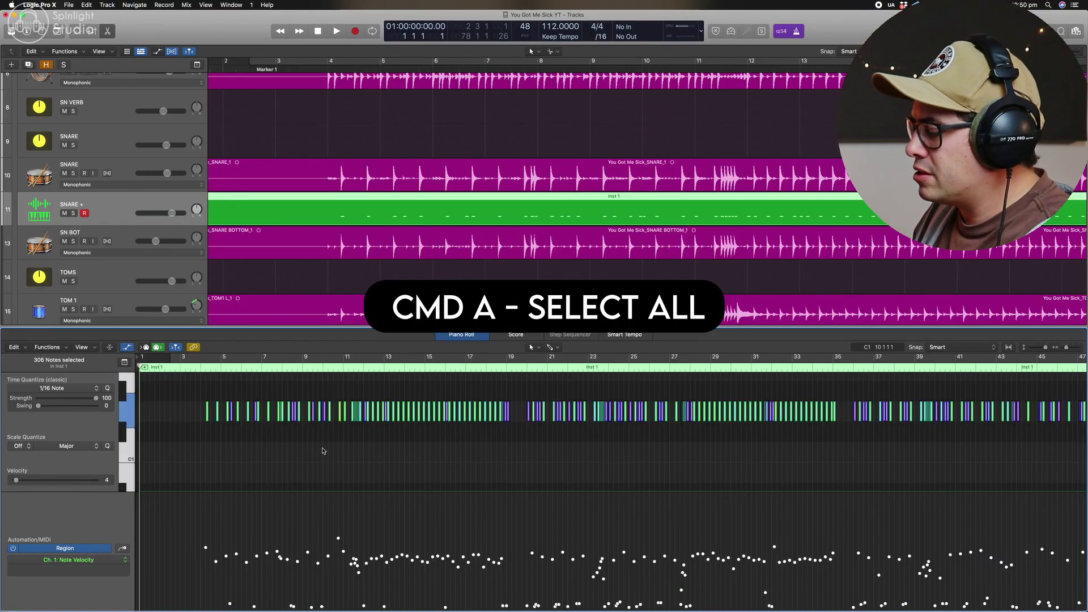
{"action": "key", "text": "t"}
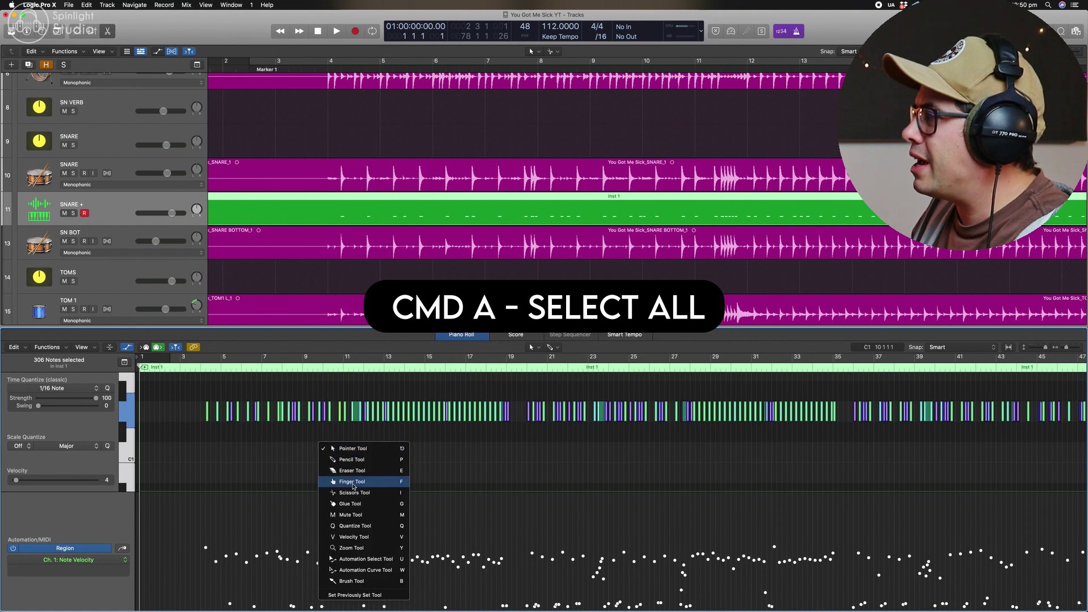
{"action": "left_click", "coordinate": [360, 539]}
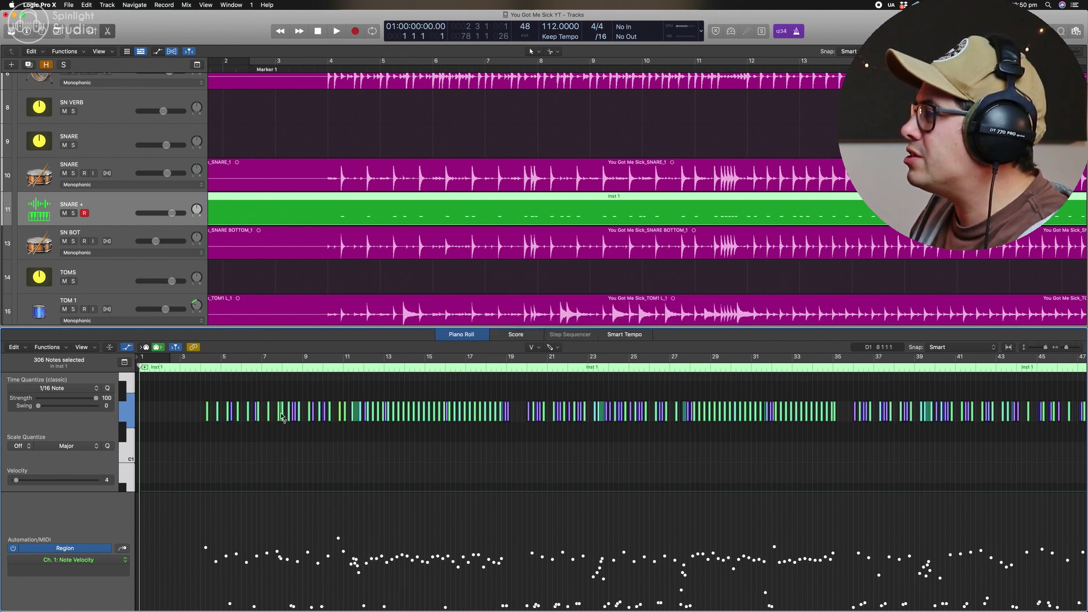
Step: Drag the selected notes' velocities upward until the velocity value reads 60
{"action": "left_click_drag", "start_coordinate": [281, 417], "coordinate": [338, 504]}
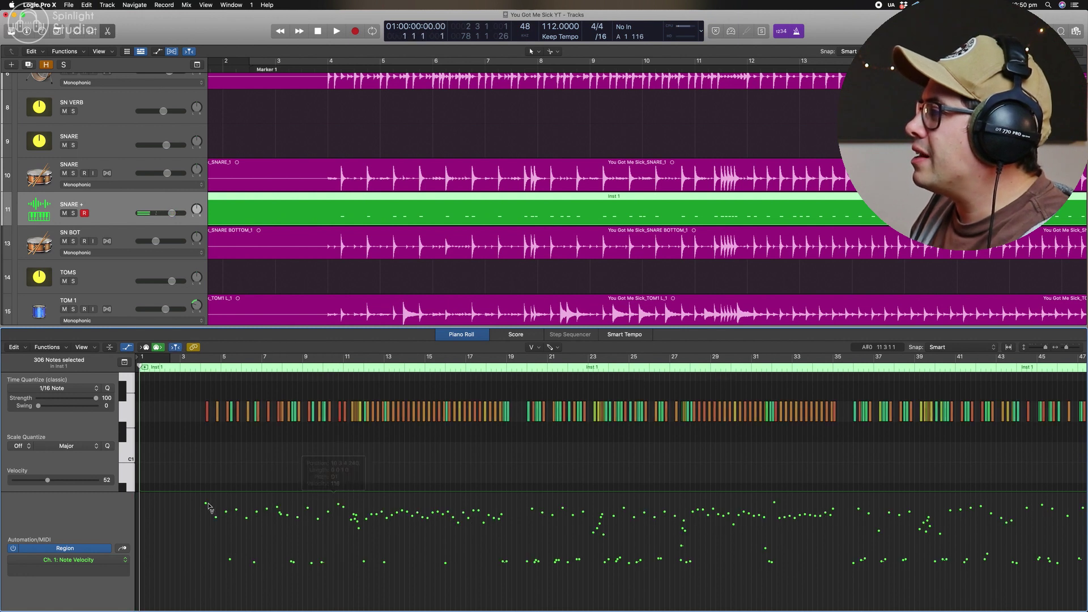
{"action": "left_click_drag", "start_coordinate": [205, 503], "coordinate": [205, 504]}
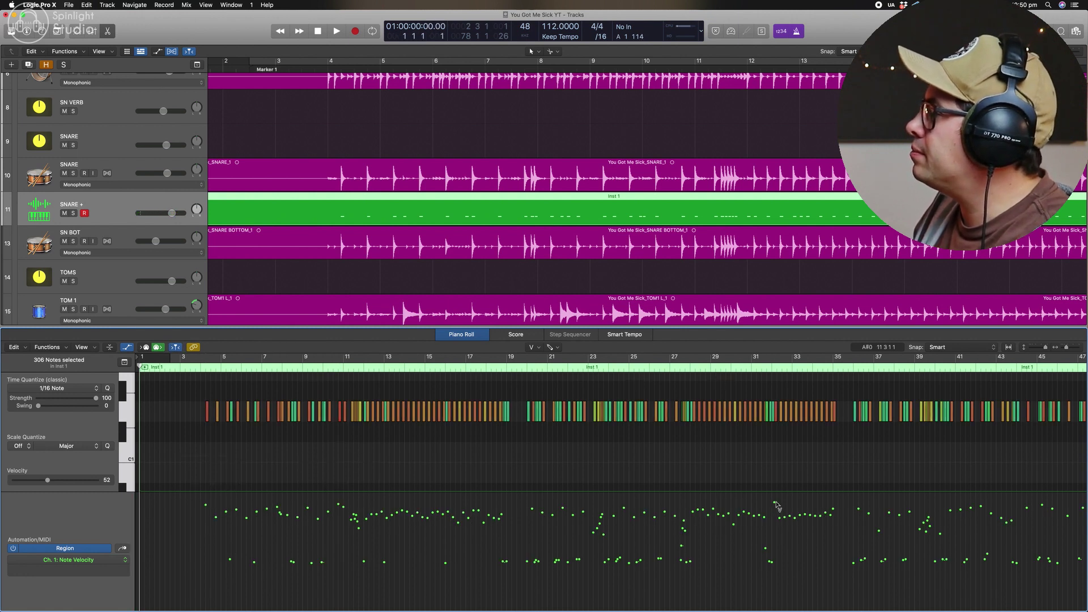
{"action": "left_click_drag", "start_coordinate": [776, 502], "coordinate": [775, 508]}
{"action": "scroll", "coordinate": [799, 513], "scroll_direction": "right", "scroll_amount": 10}
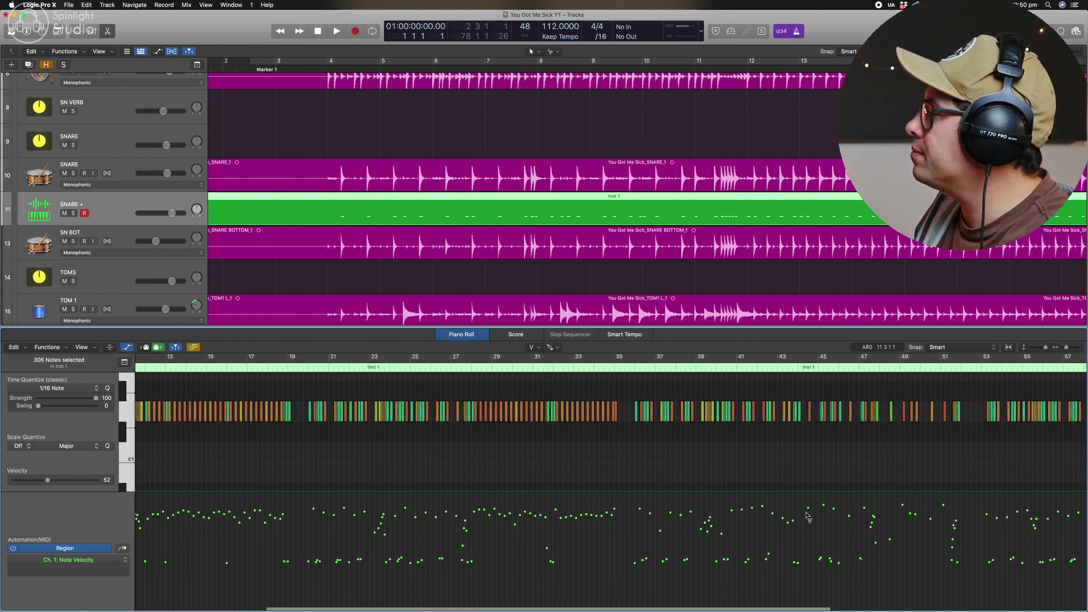
{"action": "scroll", "coordinate": [808, 517], "scroll_direction": "right", "scroll_amount": 10}
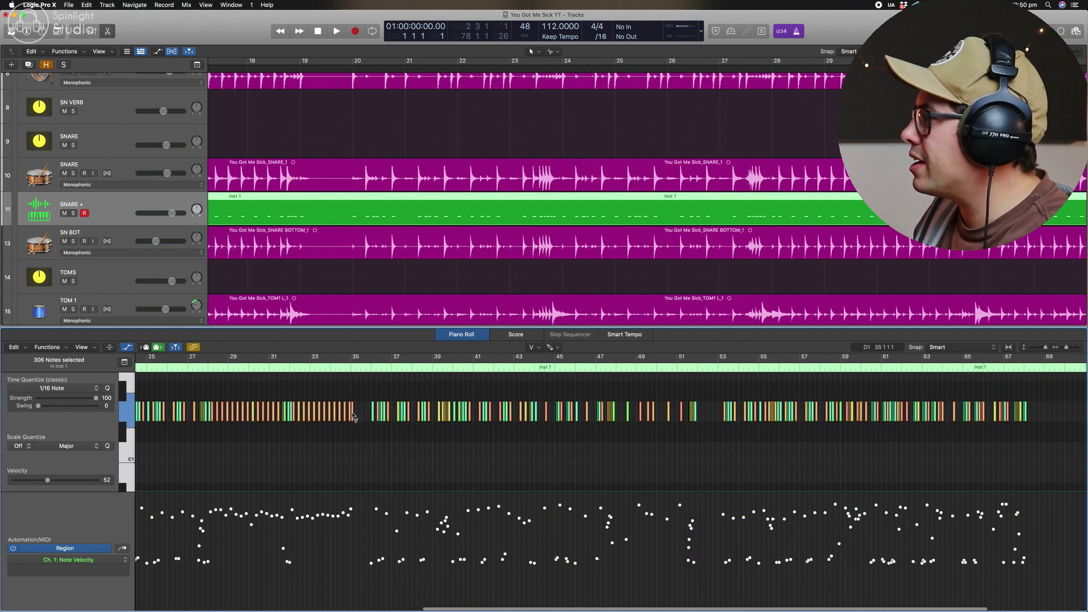
{"action": "left_click_drag", "start_coordinate": [353, 416], "coordinate": [356, 404]}
{"action": "scroll", "coordinate": [448, 448], "scroll_direction": "left", "scroll_amount": 7}
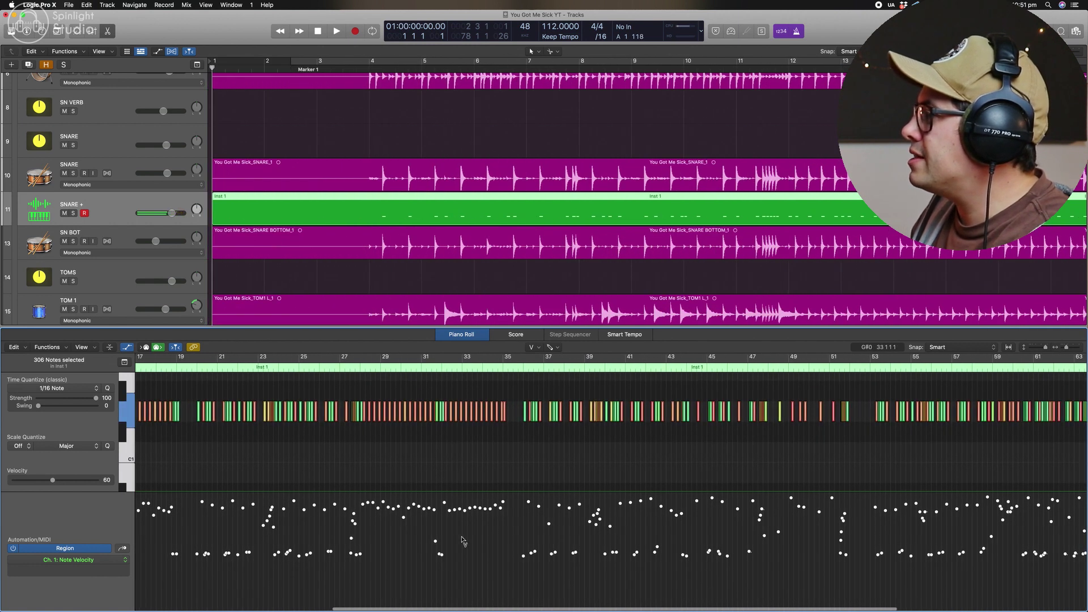
{"action": "scroll", "coordinate": [436, 504], "scroll_direction": "left", "scroll_amount": 10}
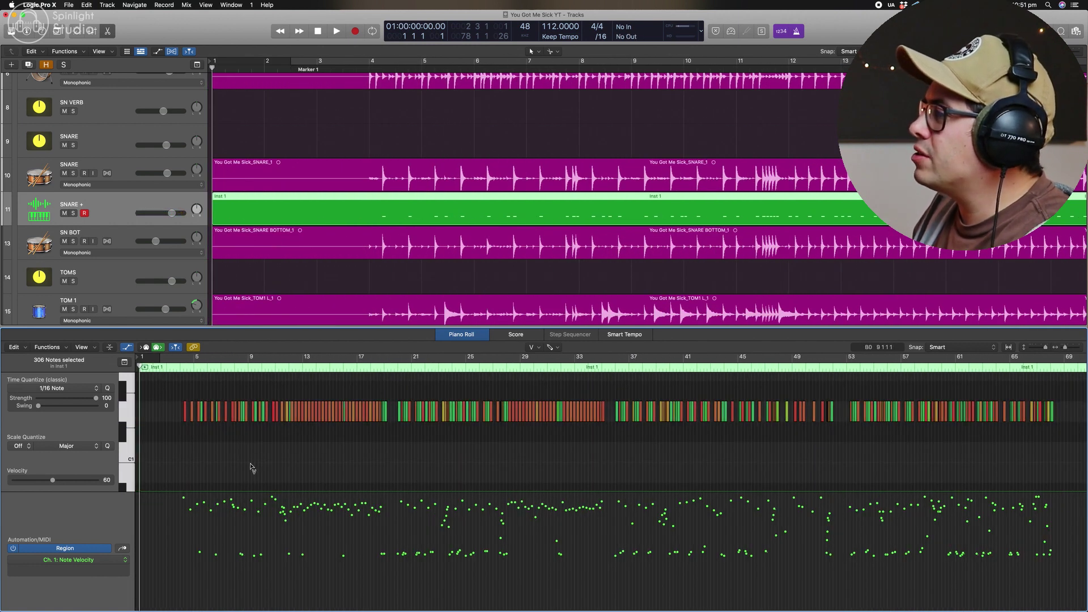
{"action": "scroll", "coordinate": [266, 452], "scroll_direction": "up", "scroll_amount": 1}
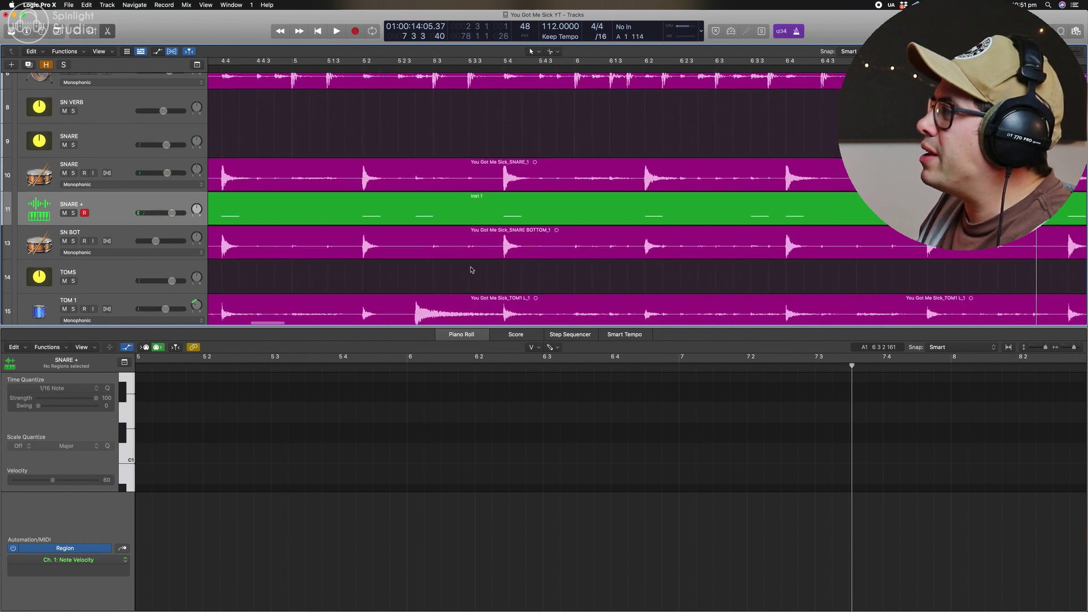
{"action": "scroll", "coordinate": [431, 245], "scroll_direction": "left", "scroll_amount": 3}
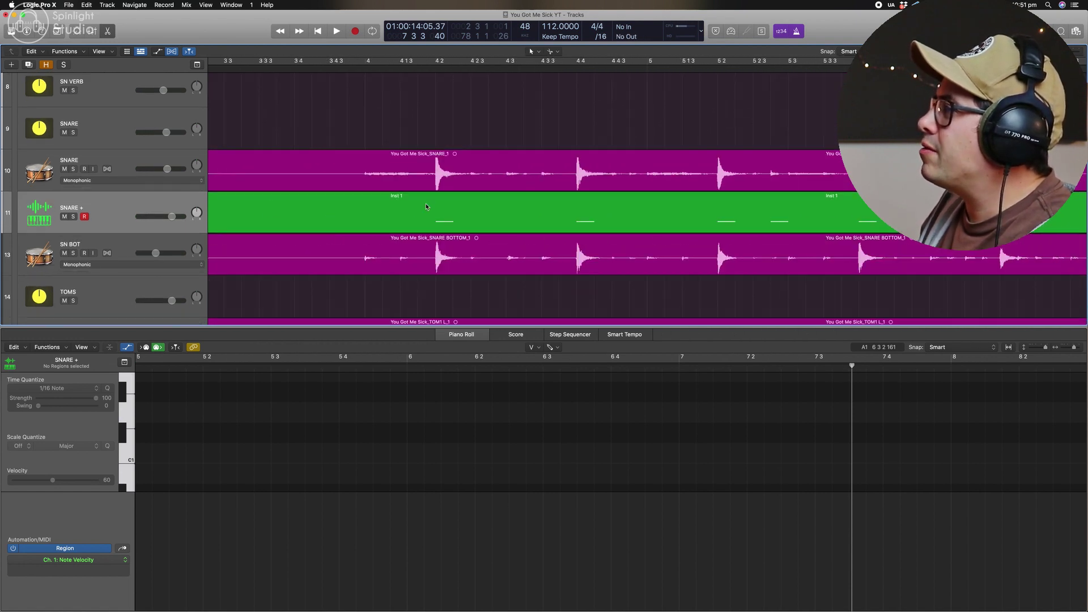
Step: Play the Inst 1 region from bar 4 and move the ghost note near bar 5 off the snare pitch
{"action": "left_click", "coordinate": [414, 215]}
{"action": "left_click", "coordinate": [365, 68]}
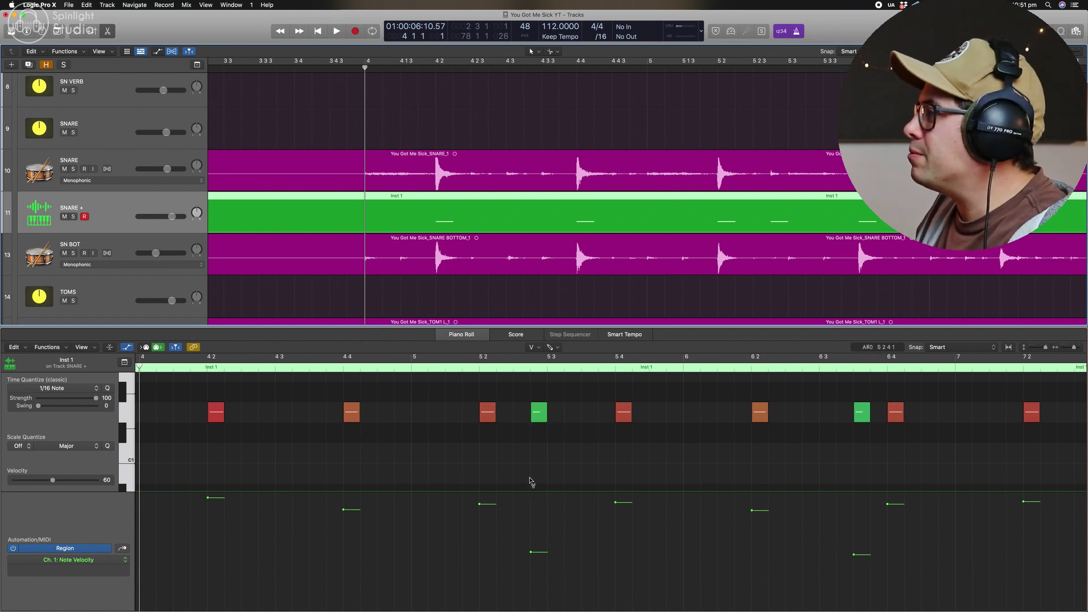
{"action": "key", "text": "space"}
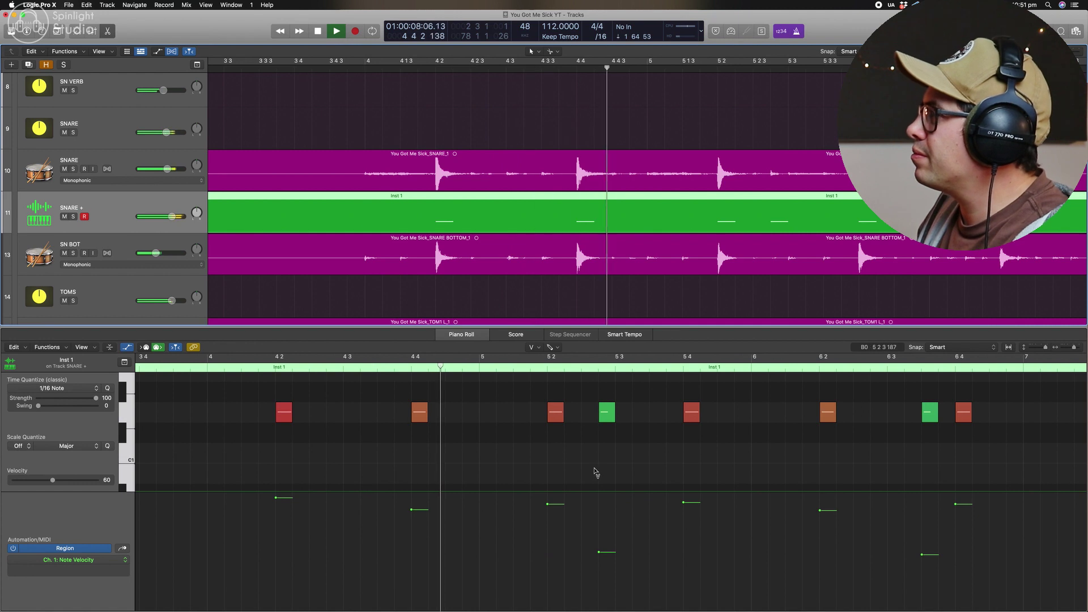
{"action": "key", "text": "space"}
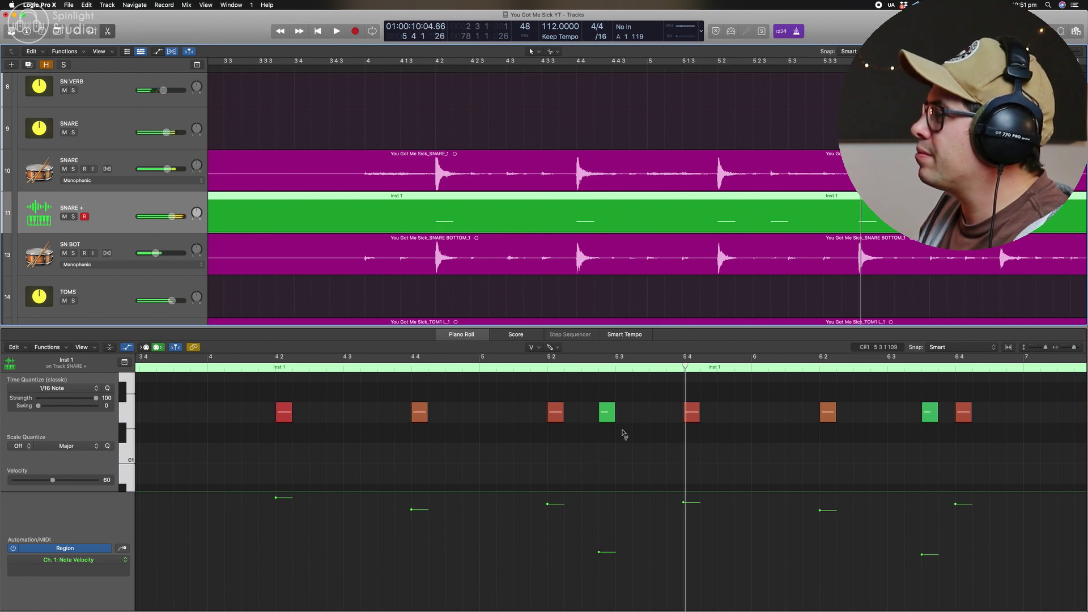
{"action": "left_click", "coordinate": [604, 413]}
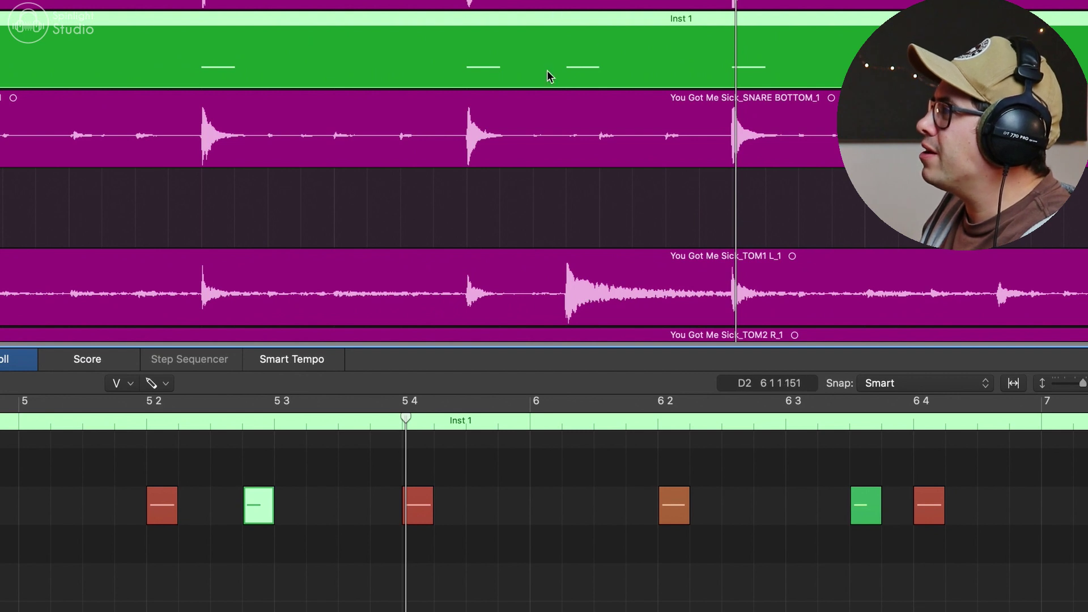
{"action": "left_click_drag", "start_coordinate": [262, 522], "coordinate": [266, 611]}
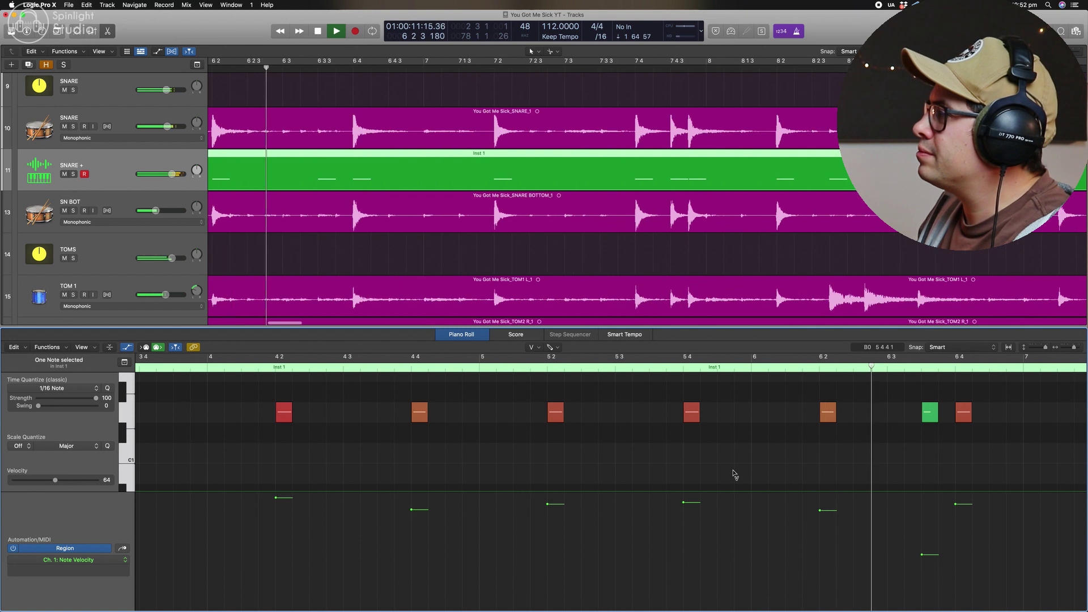
{"action": "key", "text": "space"}
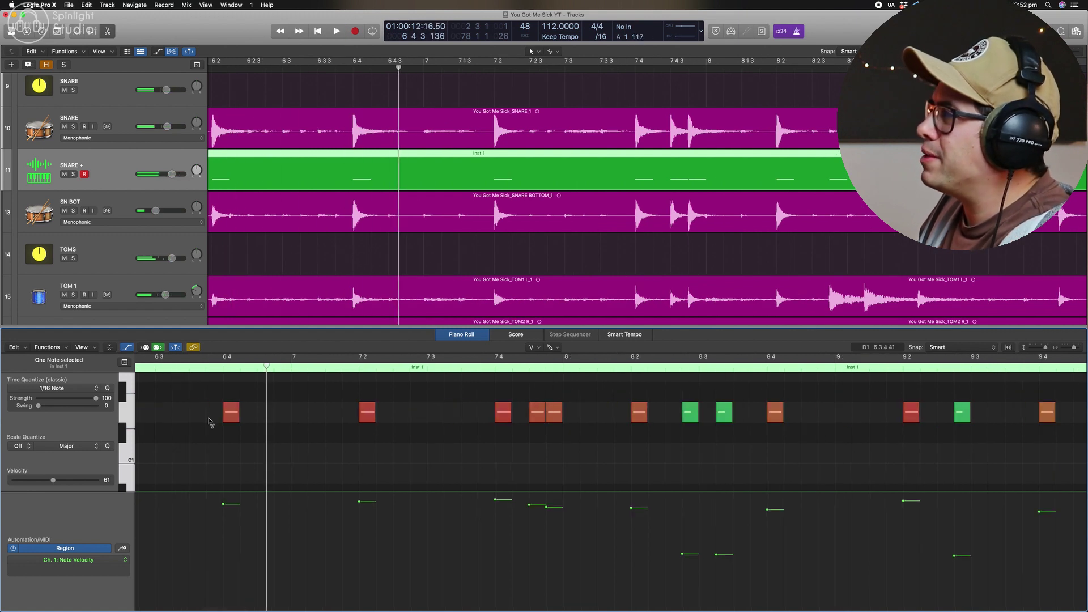
{"action": "key", "text": "space"}
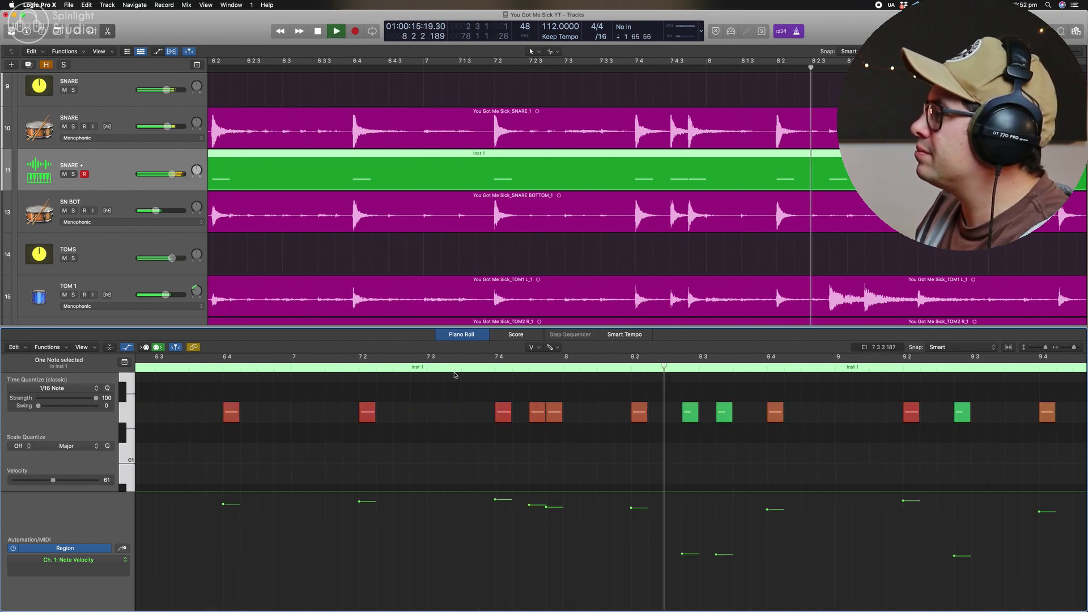
{"action": "key", "text": "space"}
Step: Delete the ghost notes near bars 8, 9 and 10
{"action": "left_click_drag", "start_coordinate": [733, 432], "coordinate": [688, 419]}
{"action": "key", "text": "Delete"}
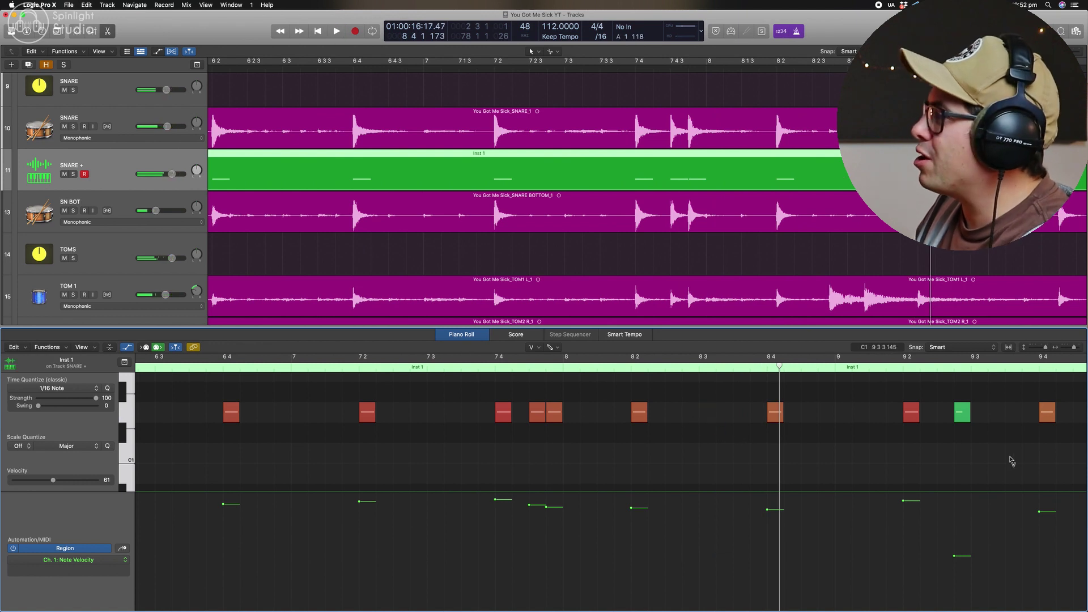
{"action": "key", "text": "Delete"}
{"action": "scroll", "coordinate": [890, 449], "scroll_direction": "right", "scroll_amount": 5}
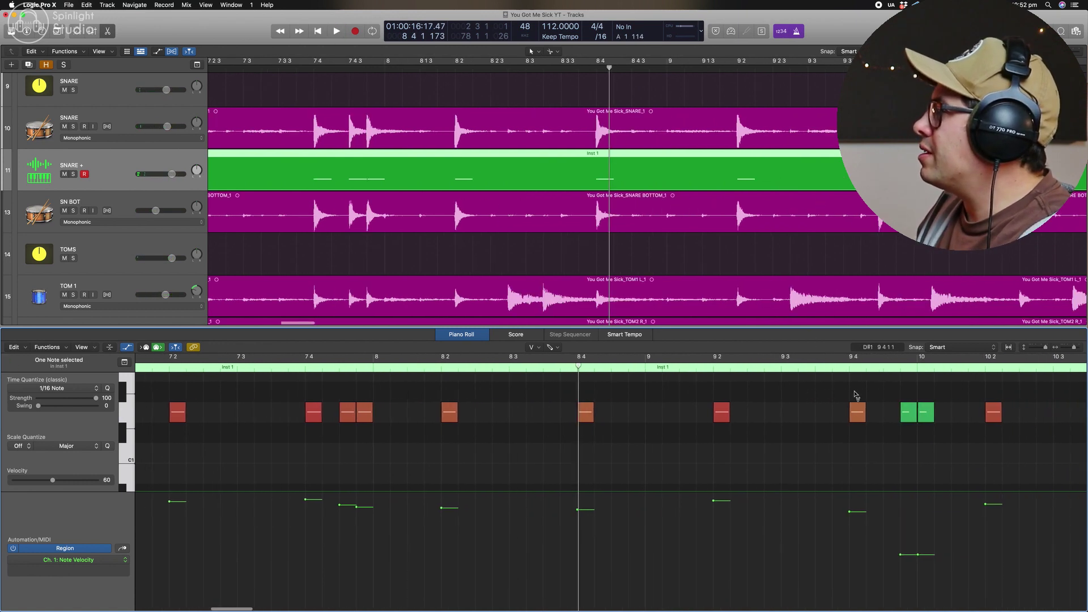
{"action": "left_click_drag", "start_coordinate": [876, 442], "coordinate": [840, 412]}
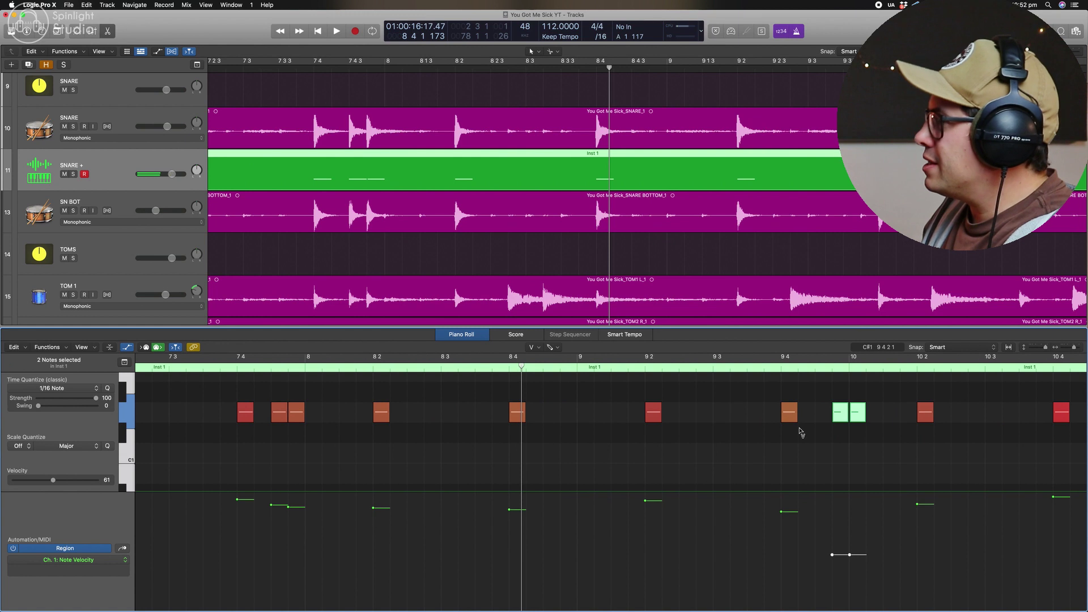
{"action": "key", "text": "Delete"}
{"action": "scroll", "coordinate": [795, 372], "scroll_direction": "right", "scroll_amount": 1}
{"action": "scroll", "coordinate": [773, 434], "scroll_direction": "down", "scroll_amount": 5}
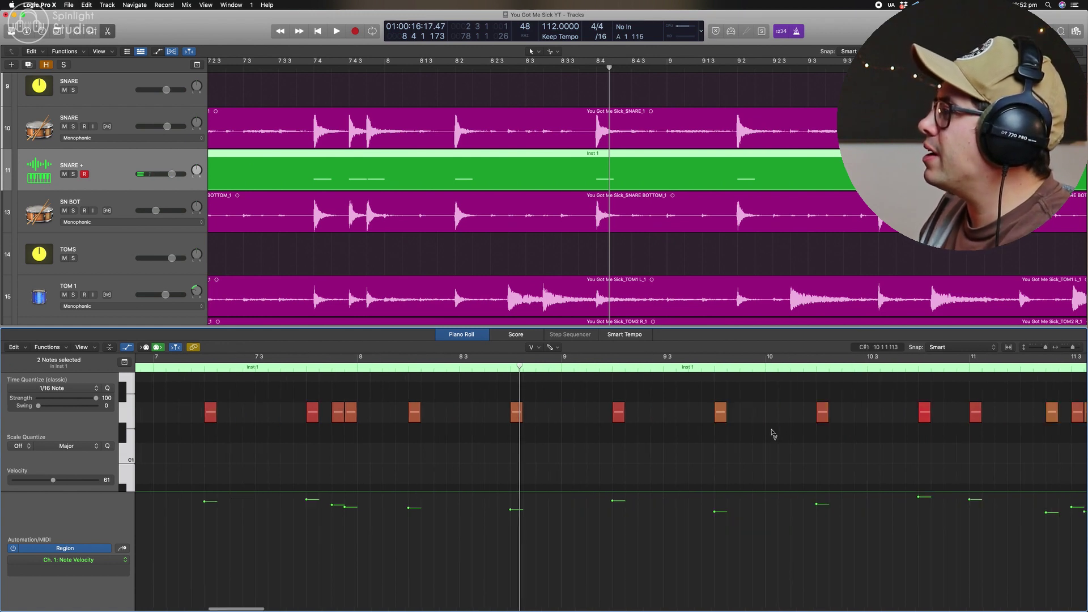
Step: Play back to check, delete the ghost notes at bars 12 and 13, and zoom out
{"action": "key", "text": "space"}
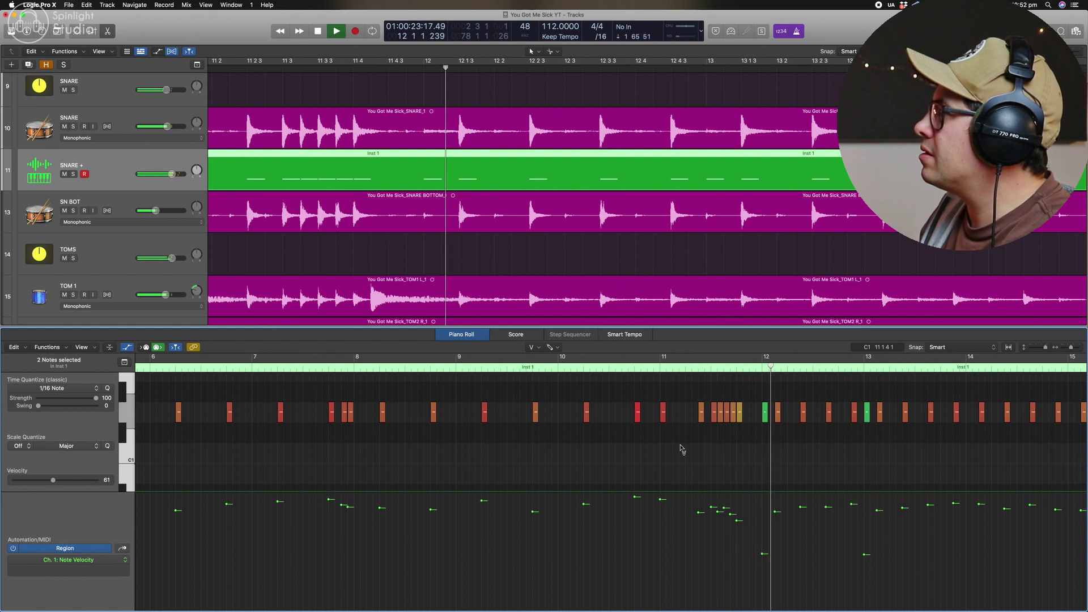
{"action": "key", "text": "space"}
{"action": "left_click", "coordinate": [765, 414]}
{"action": "key", "text": "Delete"}
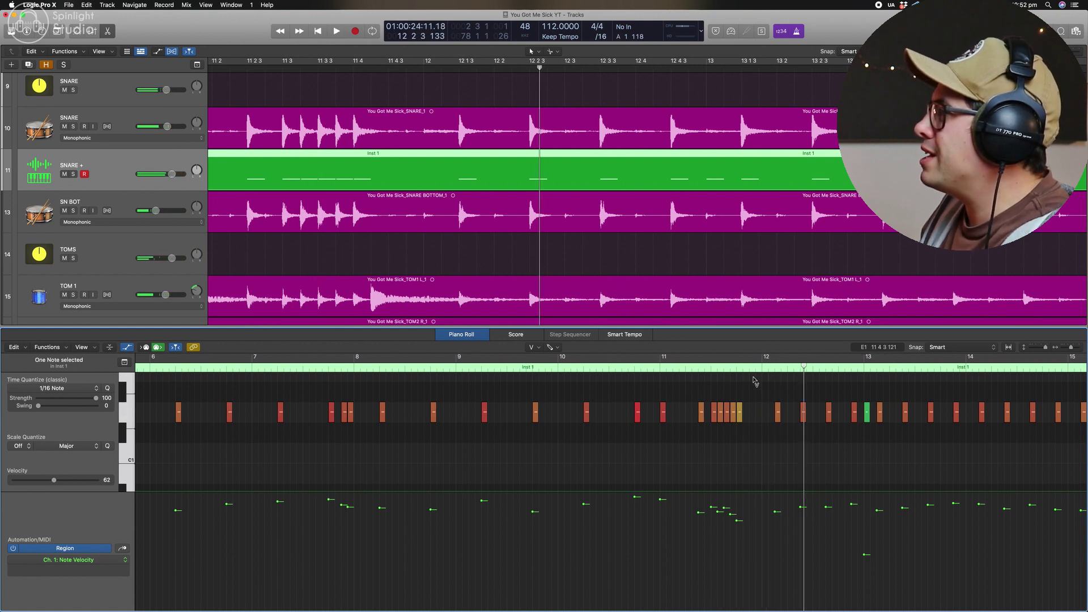
{"action": "left_click", "coordinate": [762, 368]}
{"action": "left_click", "coordinate": [867, 418]}
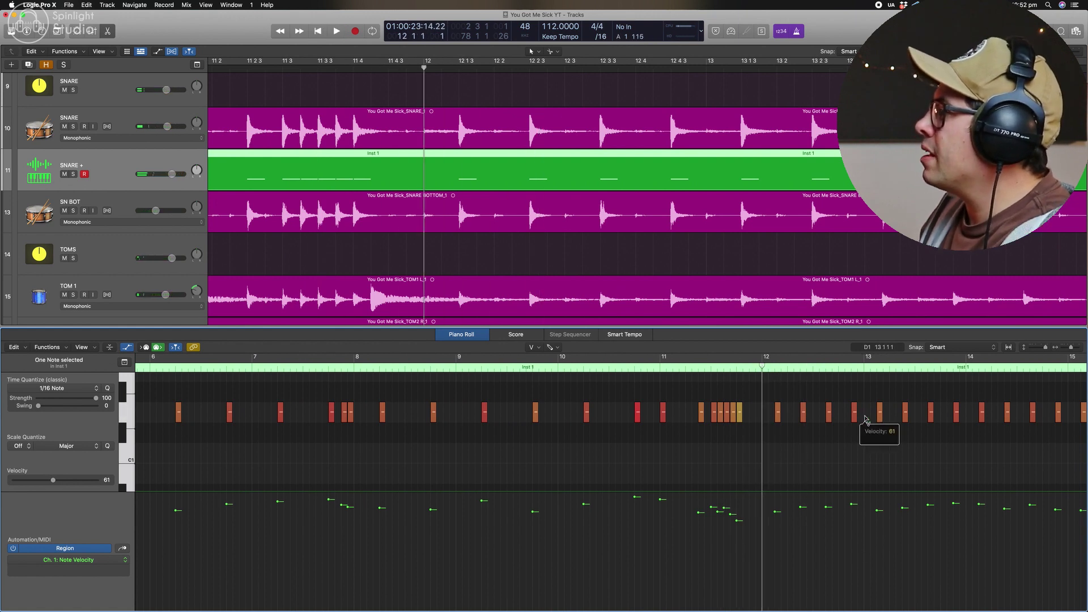
{"action": "key", "text": "Delete"}
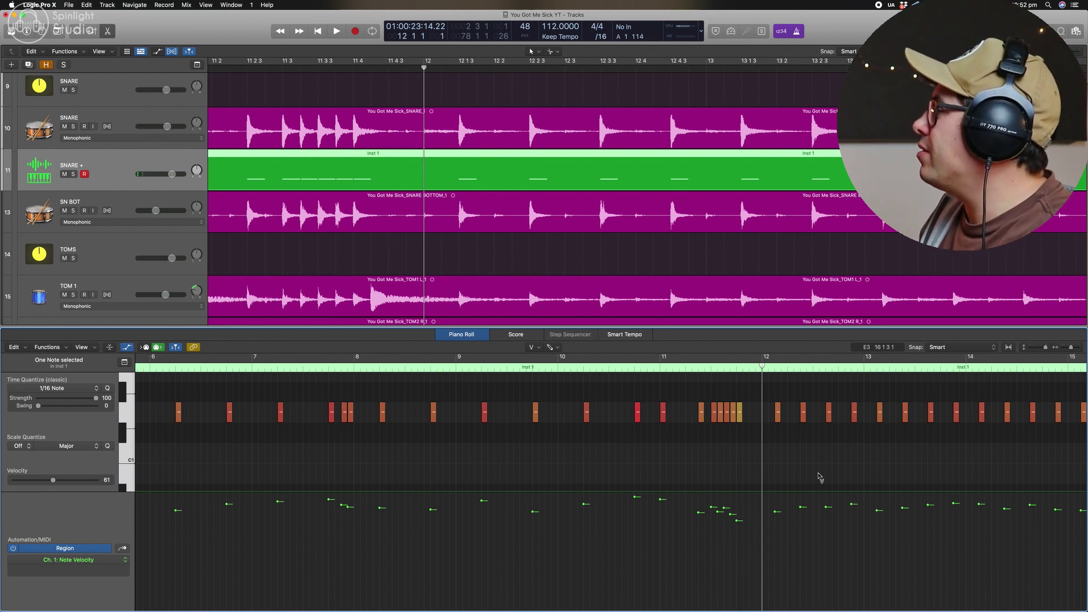
{"action": "scroll", "coordinate": [820, 478], "scroll_direction": "down", "scroll_amount": 3}
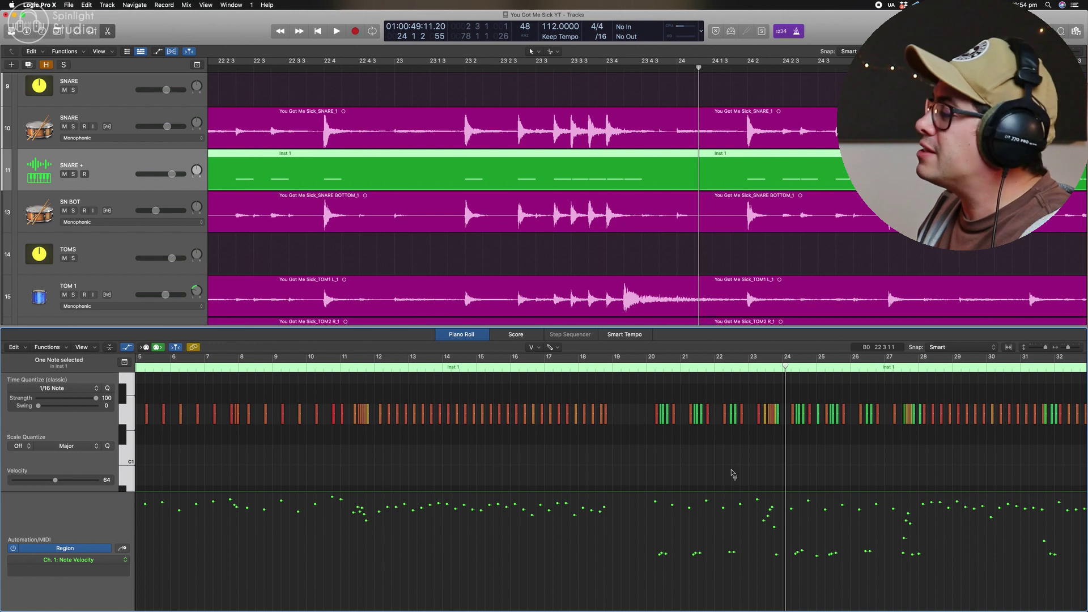
{"action": "key", "text": "super+Left"}
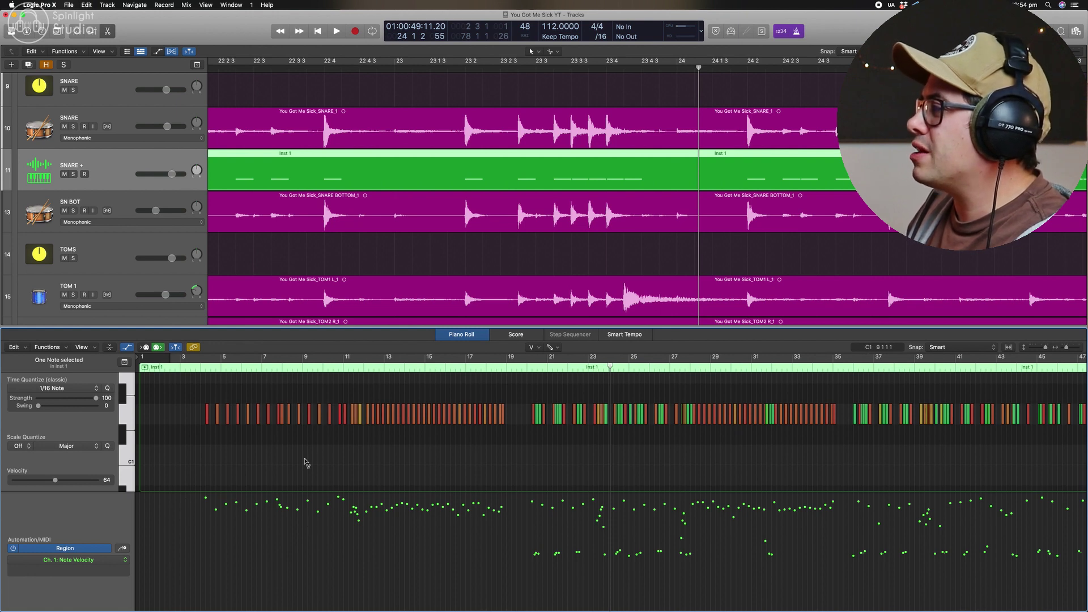
{"action": "scroll", "coordinate": [312, 461], "scroll_direction": "up", "scroll_amount": 5}
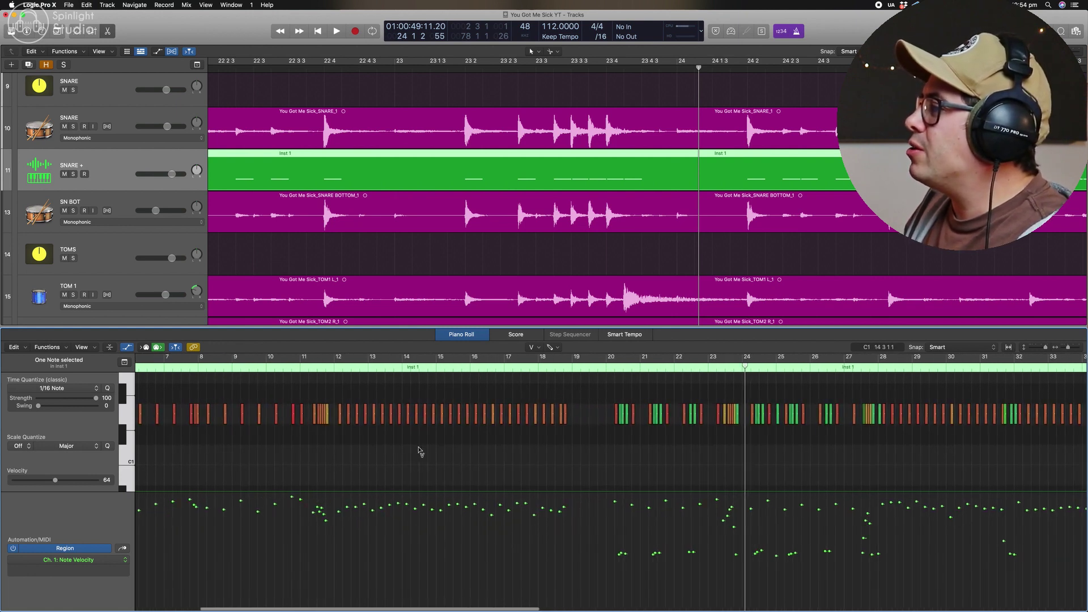
Step: Open the Fixed Velocity MIDI Transform and set its Fix value to 120
{"action": "left_click", "coordinate": [47, 346]}
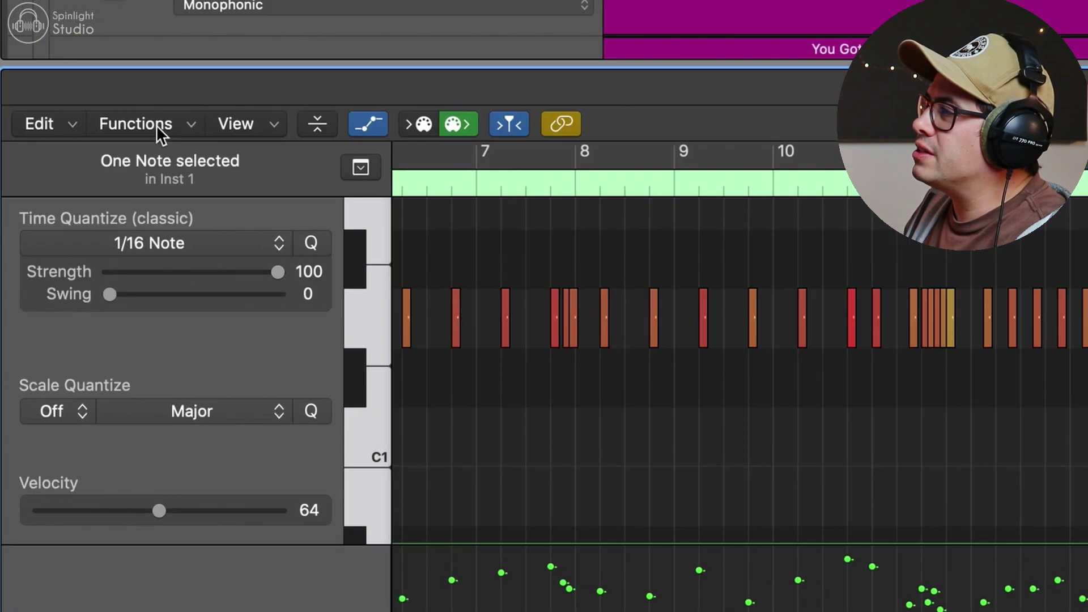
{"action": "left_click", "coordinate": [47, 346]}
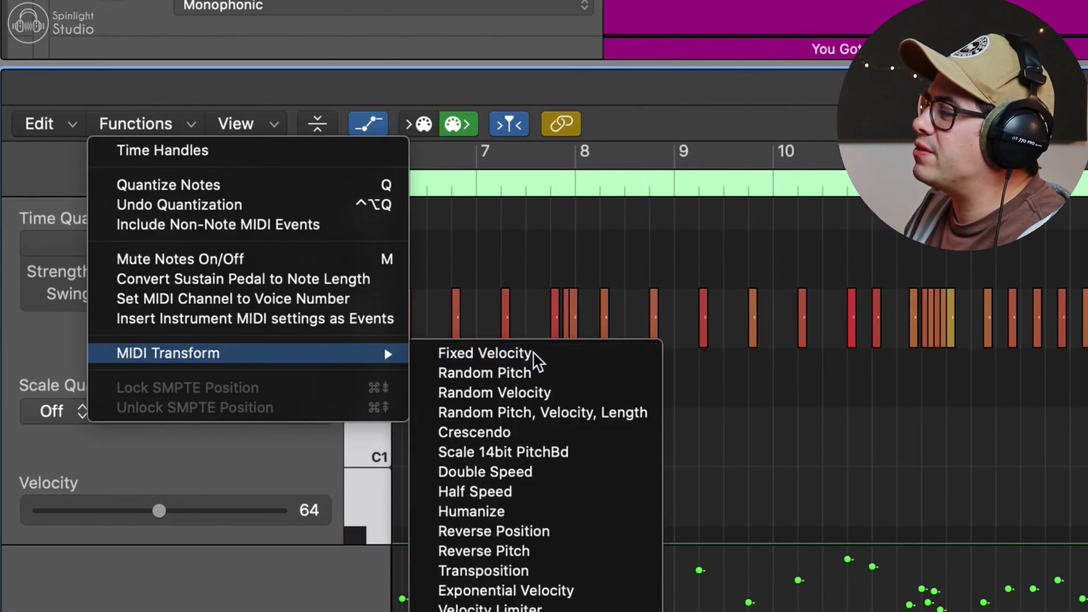
{"action": "left_click", "coordinate": [749, 285]}
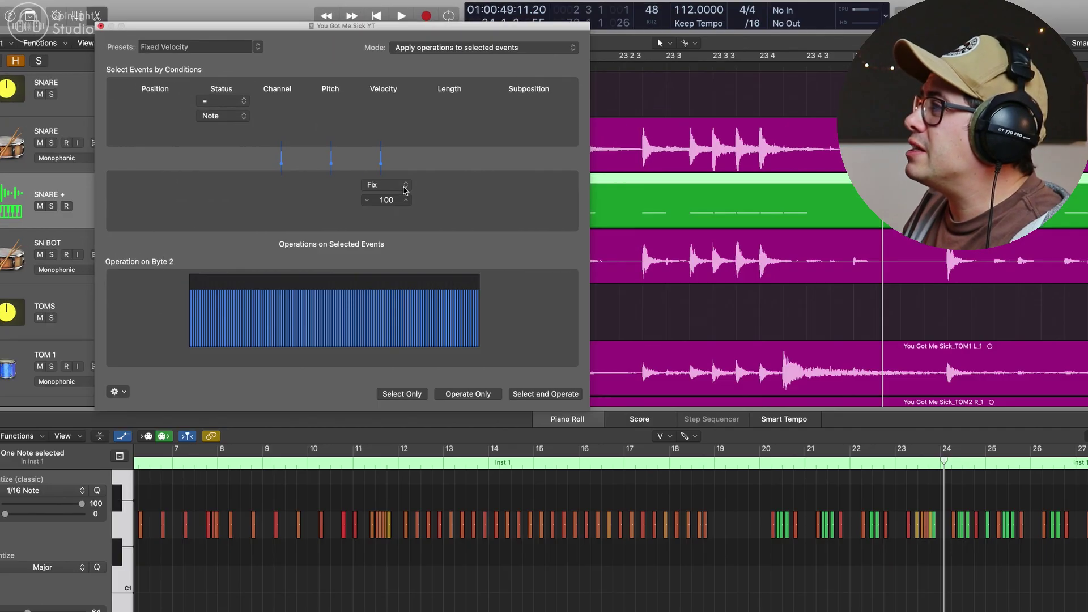
{"action": "double_click", "coordinate": [539, 276]}
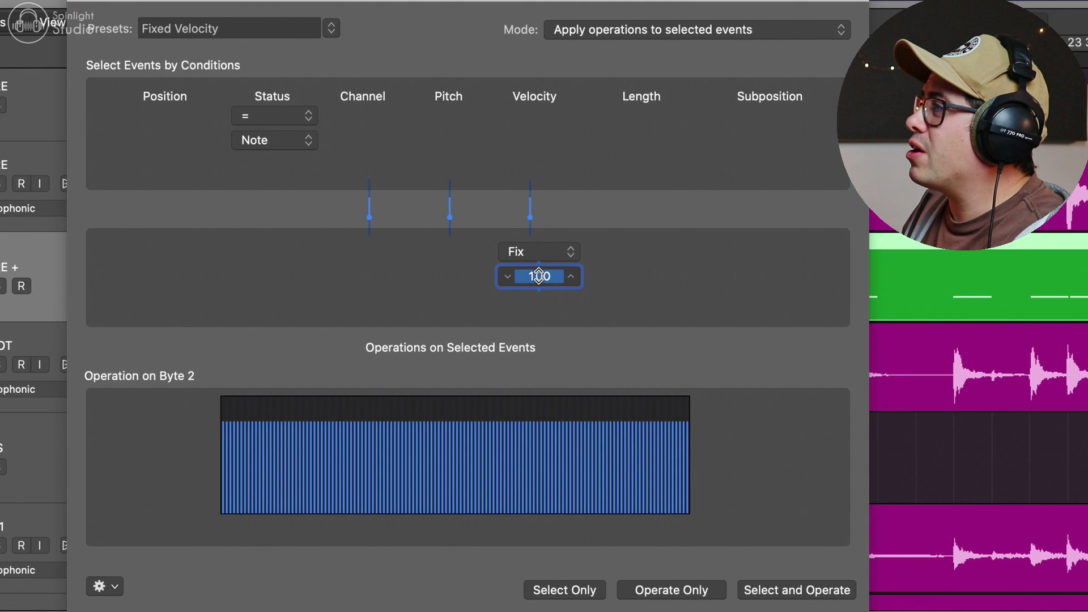
{"action": "type", "text": "120"}
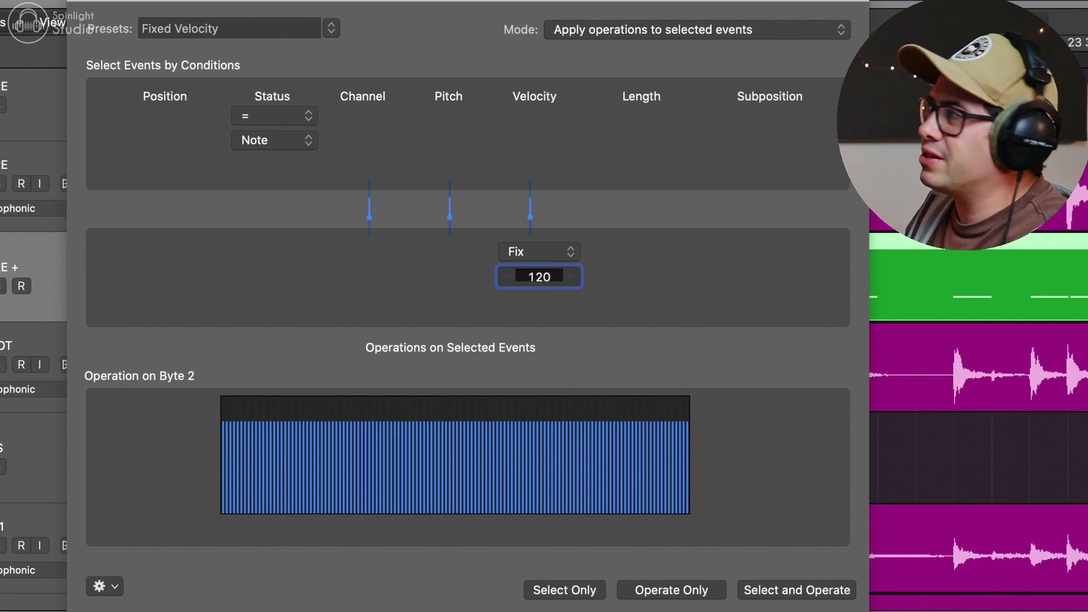
Step: Set 18 selected notes, then the 28 notes in bars 11–18, to velocity 120 and play from bar 11
{"action": "scroll", "coordinate": [213, 445], "scroll_direction": "left", "scroll_amount": 2}
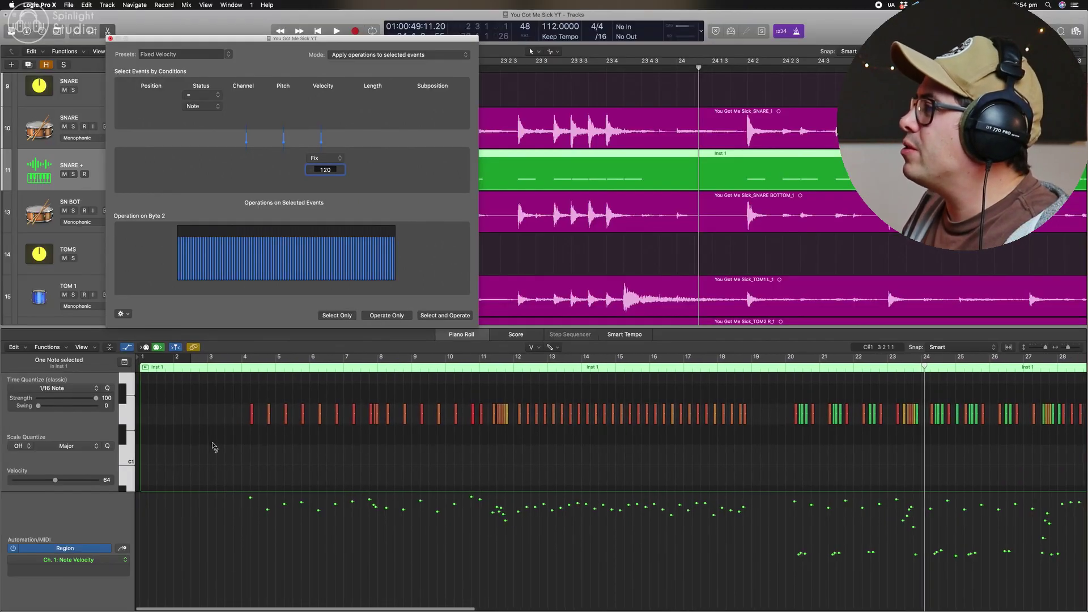
{"action": "left_click_drag", "start_coordinate": [216, 434], "coordinate": [492, 403]}
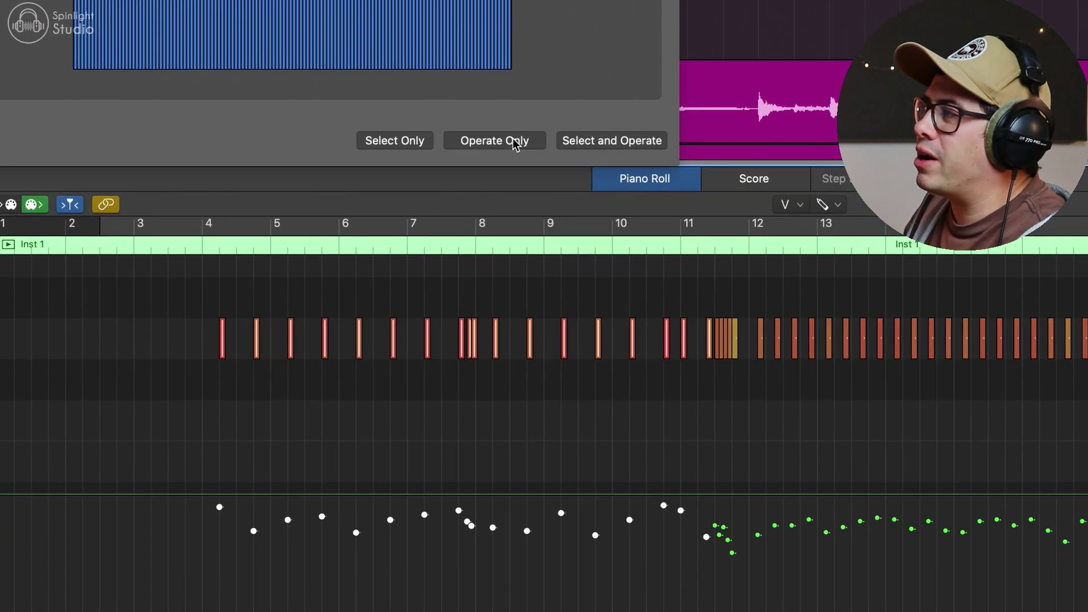
{"action": "left_click", "coordinate": [397, 318]}
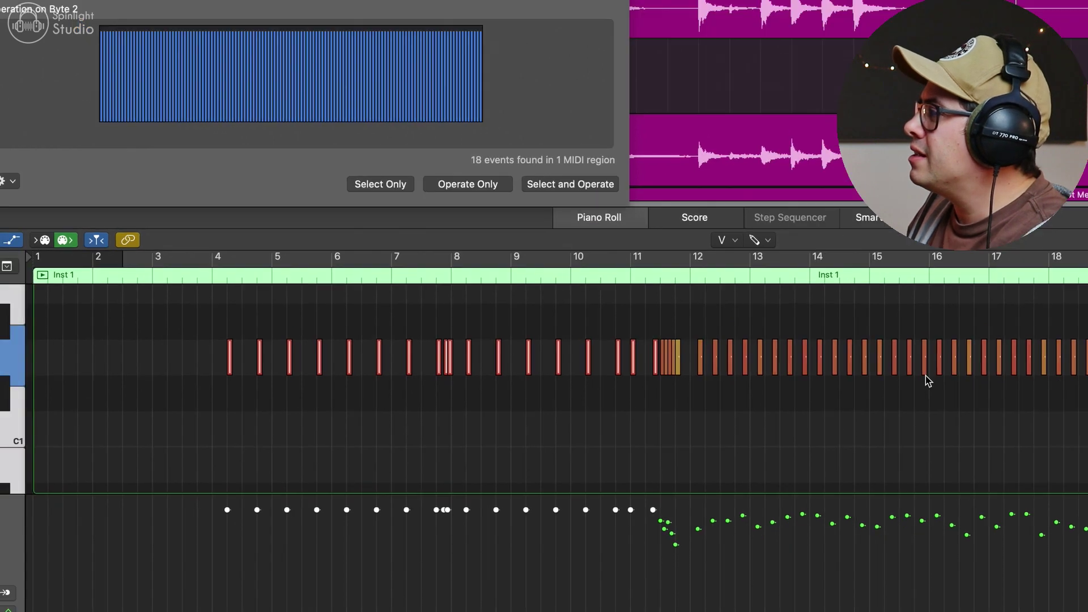
{"action": "left_click_drag", "start_coordinate": [771, 418], "coordinate": [518, 435]}
{"action": "left_click", "coordinate": [404, 316]}
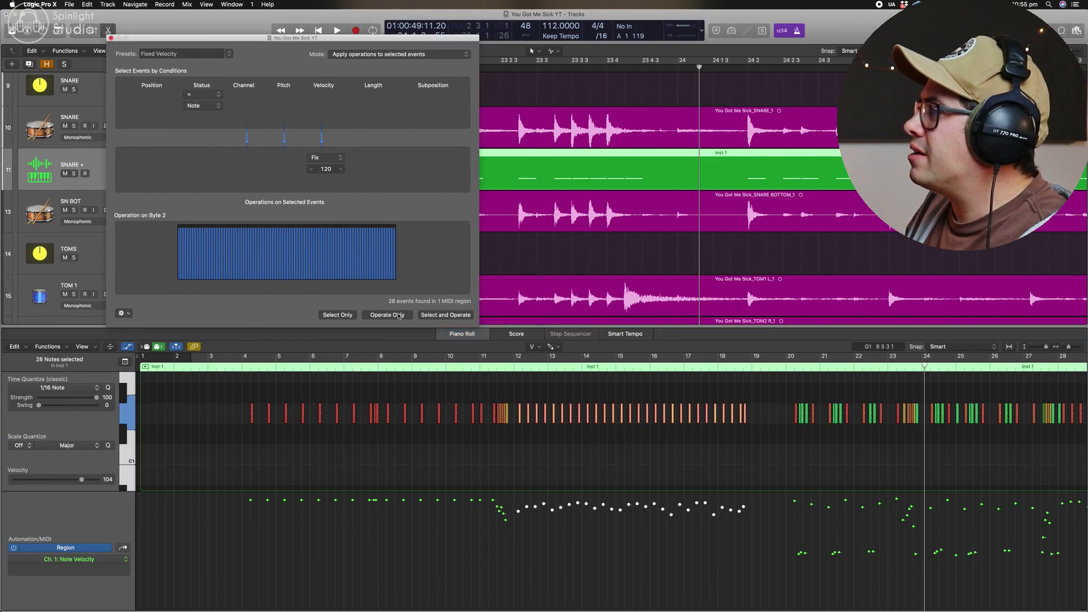
{"action": "key", "text": "space"}
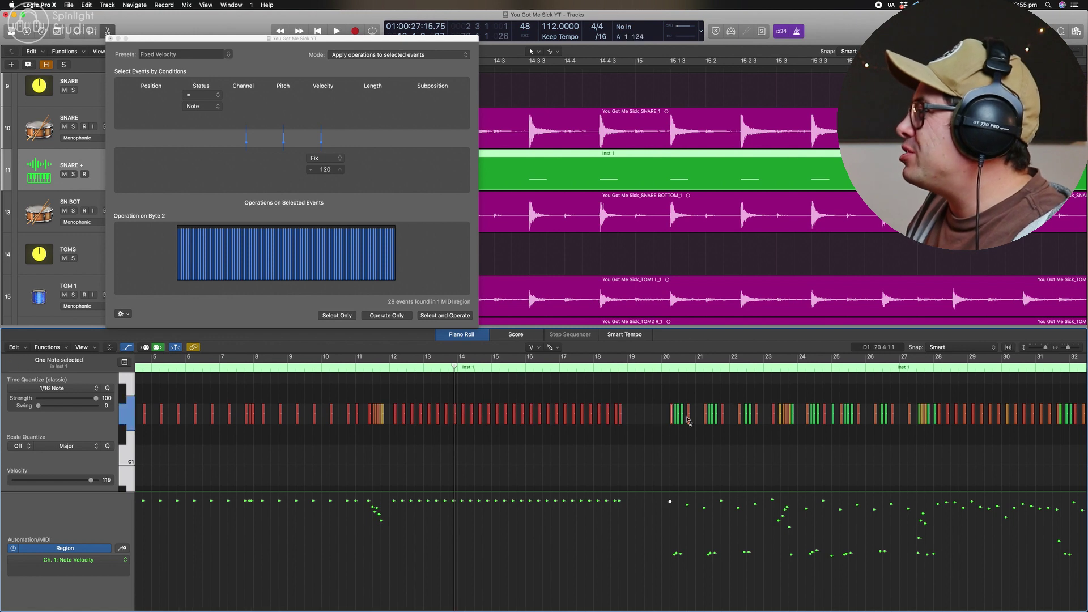
Step: Select the seven quiet notes in bars 20–23, apply velocity 120, then clear the selection
{"action": "left_click", "coordinate": [689, 416], "text": "shift"}
{"action": "left_click", "coordinate": [704, 417], "text": "shift"}
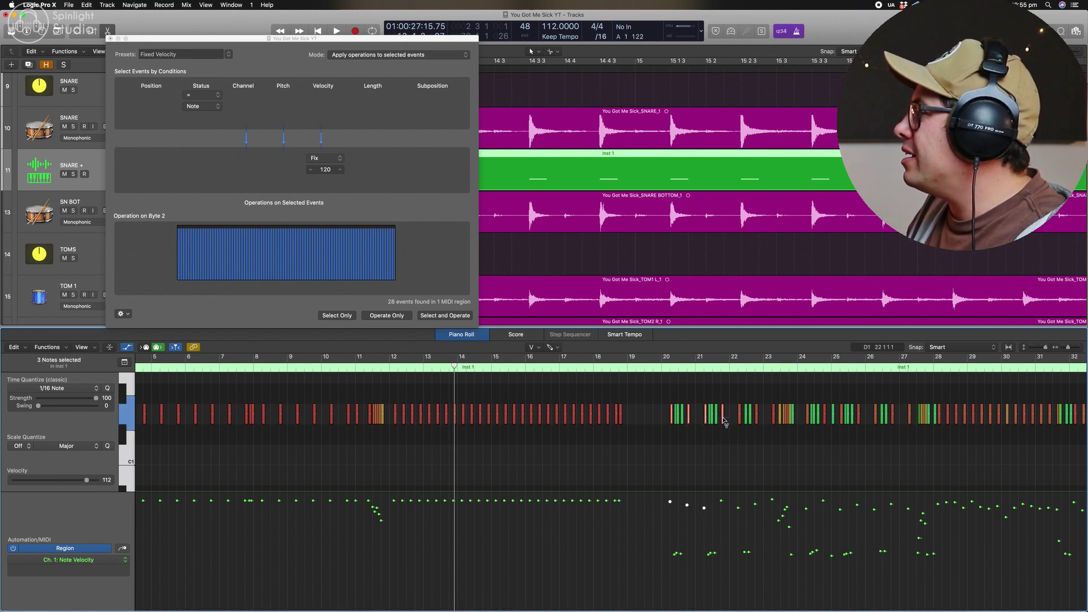
{"action": "left_click", "coordinate": [739, 418], "text": "shift"}
{"action": "left_click", "coordinate": [756, 417], "text": "shift"}
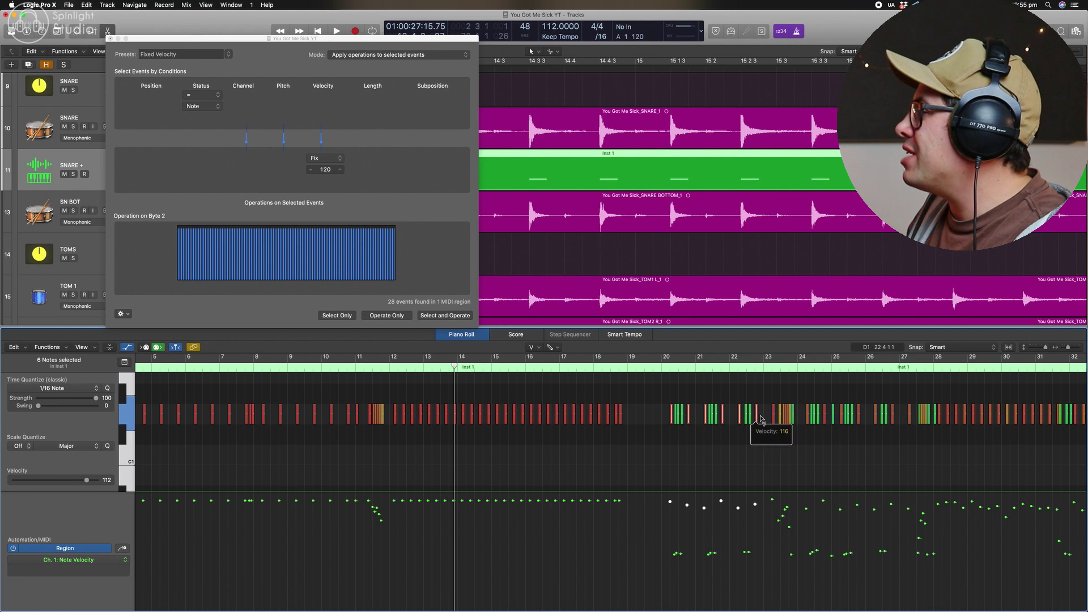
{"action": "left_click", "coordinate": [774, 418], "text": "shift"}
{"action": "left_click", "coordinate": [387, 315]}
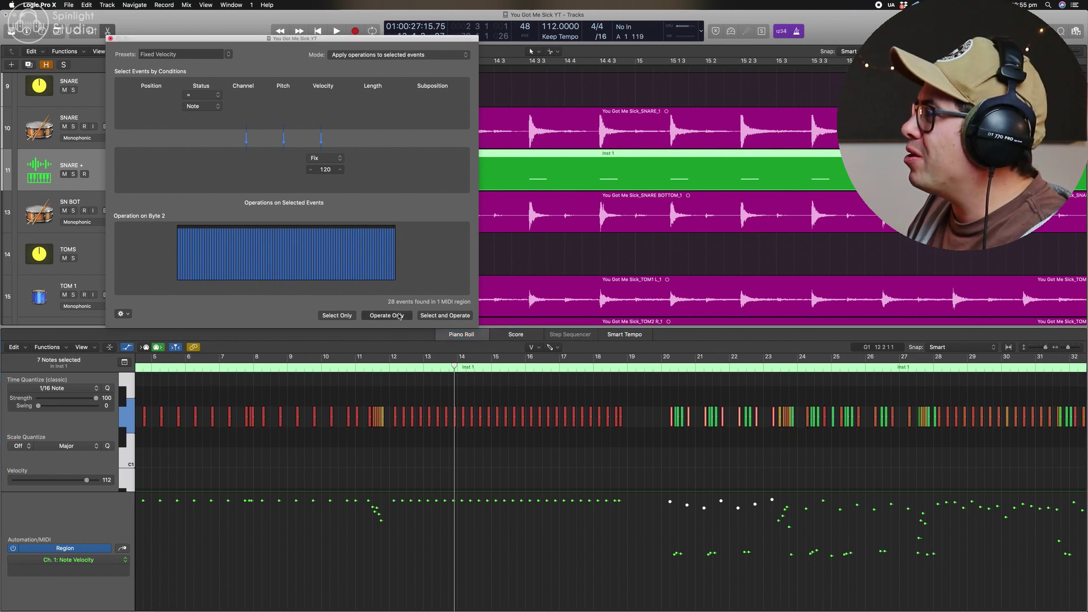
{"action": "scroll", "coordinate": [668, 447], "scroll_direction": "right", "scroll_amount": 5}
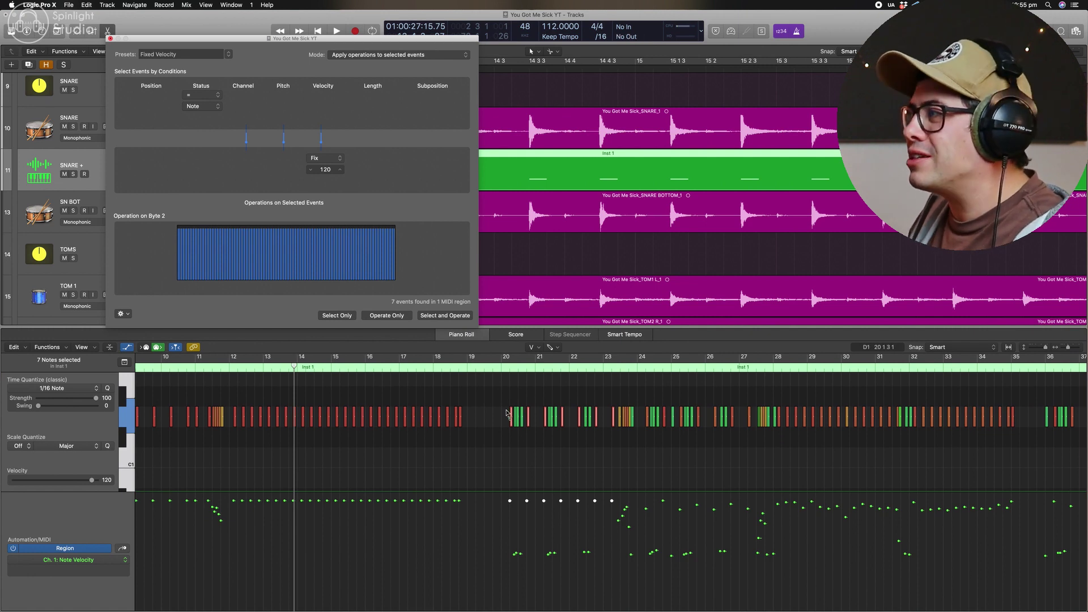
{"action": "left_click_drag", "start_coordinate": [496, 396], "coordinate": [703, 432]}
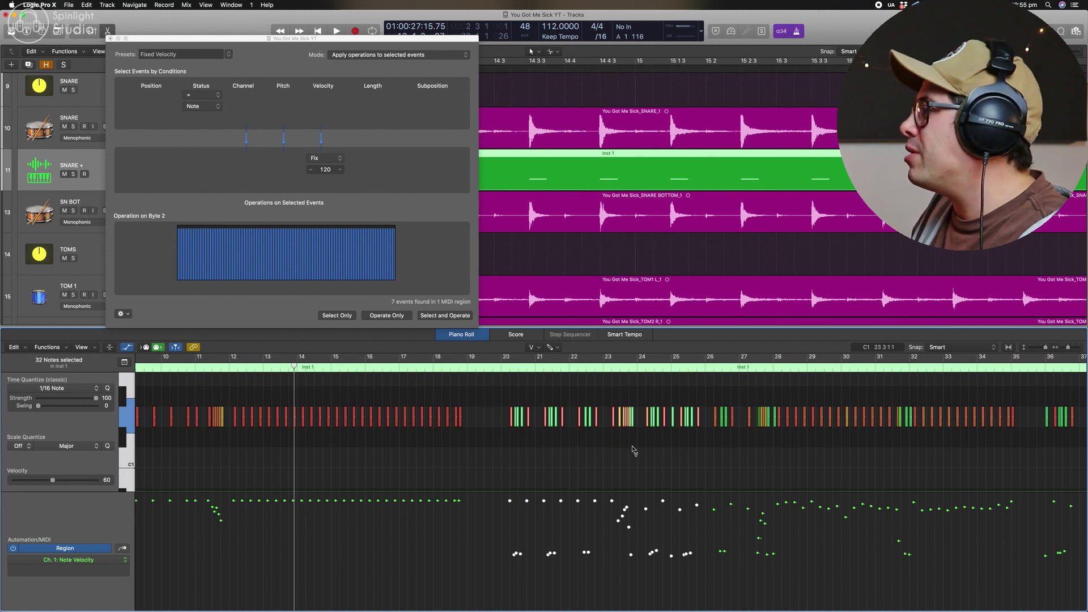
{"action": "left_click", "coordinate": [494, 542]}
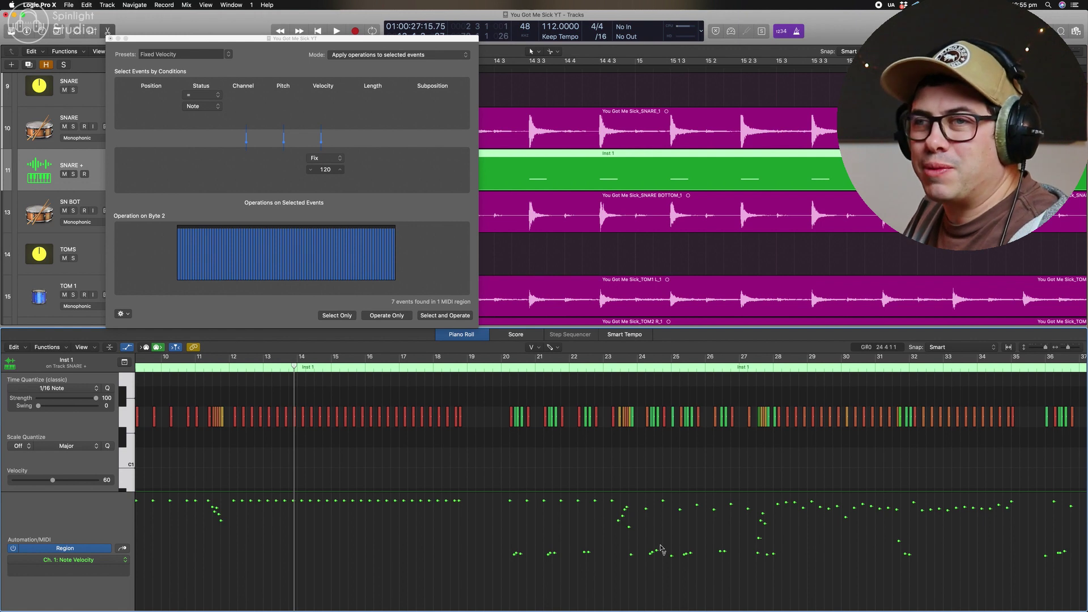
Step: Replace the snare trigger channel's instrument with SSDSampler5 in stereo
{"action": "scroll", "coordinate": [419, 435], "scroll_direction": "right", "scroll_amount": 5}
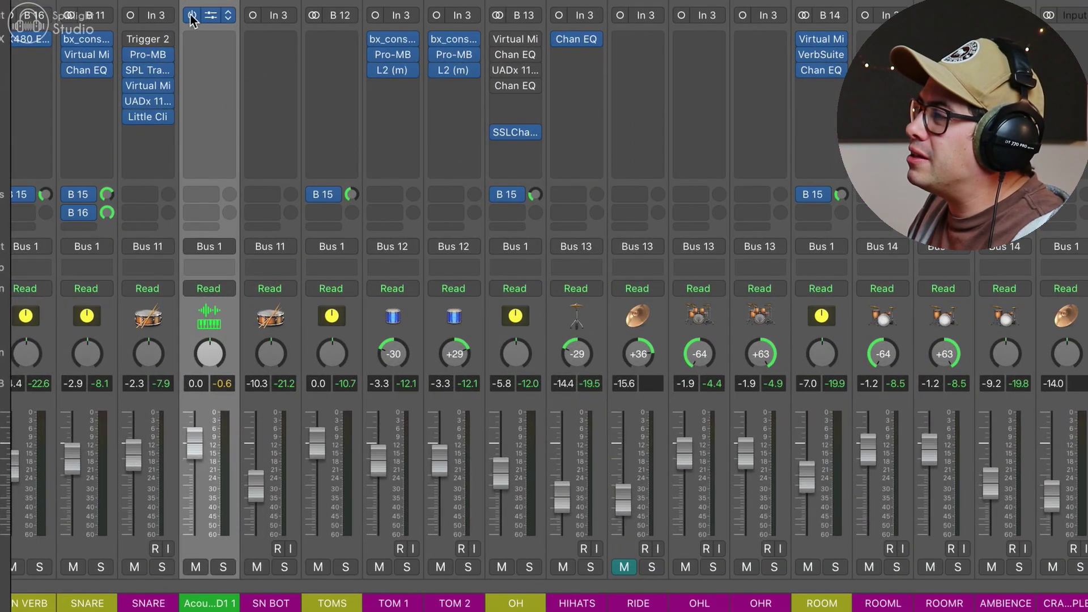
{"action": "left_click", "coordinate": [228, 15]}
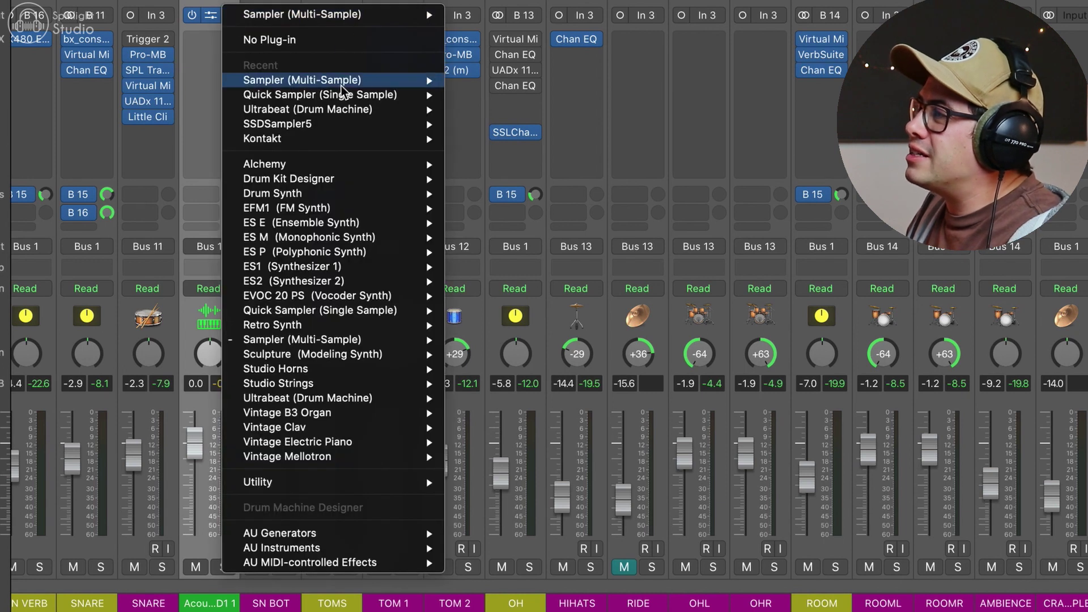
{"action": "mouse_move", "coordinate": [278, 127]}
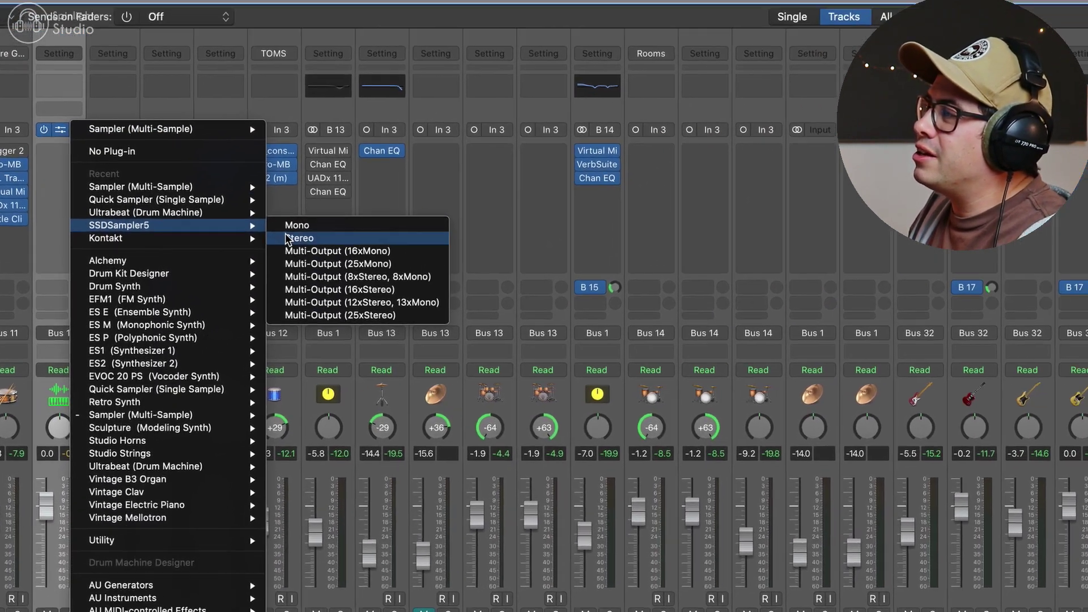
{"action": "left_click", "coordinate": [483, 138]}
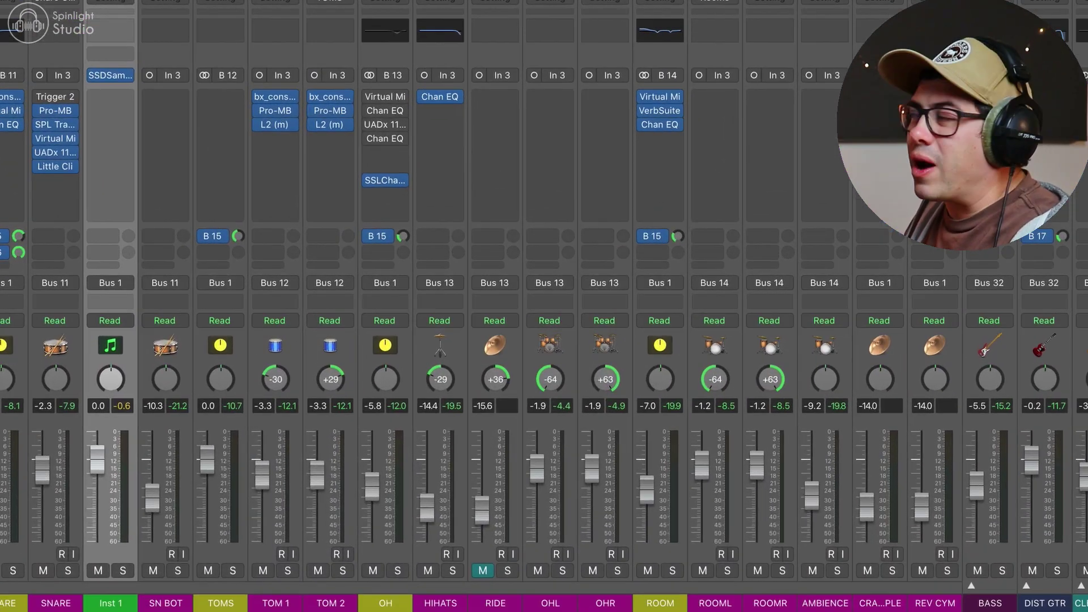
Step: Swap the Inst 1 instrument for Quick Sampler (Single Sample)
{"action": "left_click", "coordinate": [127, 75]}
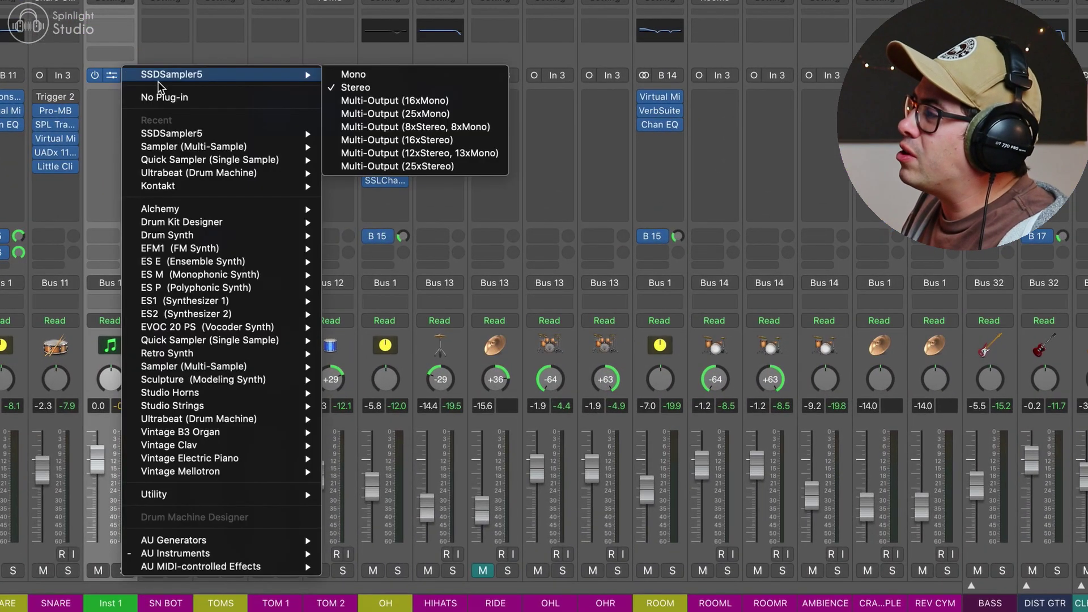
{"action": "mouse_move", "coordinate": [244, 136]}
{"action": "left_click", "coordinate": [244, 159]}
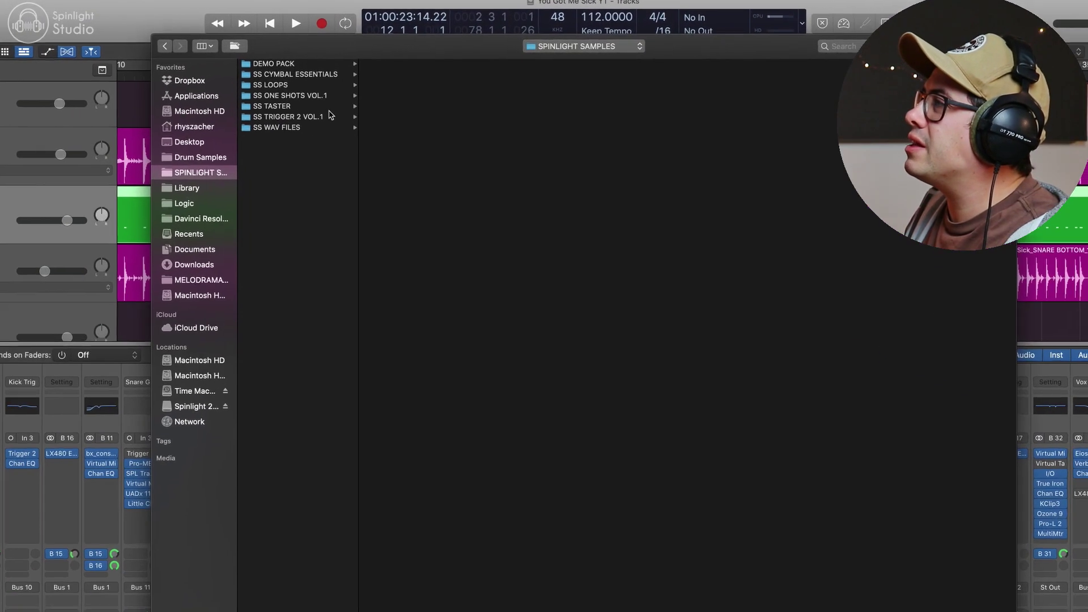
Step: Load Joyful Snare Dry.wav from SS ONE SHOTS VOL.1 > SNARES and set One Shot mode
{"action": "left_click", "coordinate": [351, 83]}
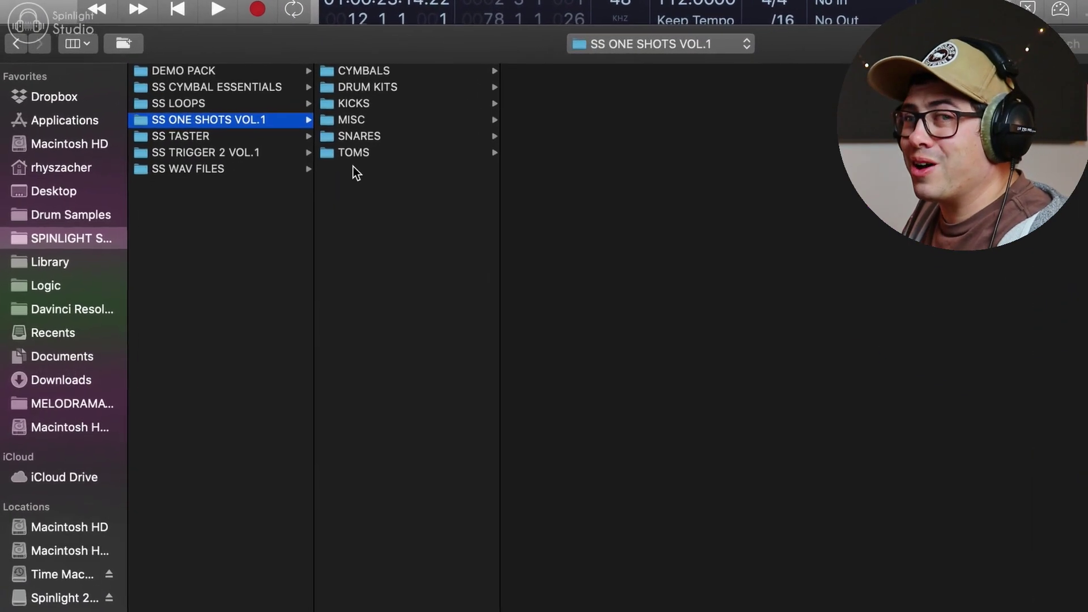
{"action": "left_click", "coordinate": [357, 157]}
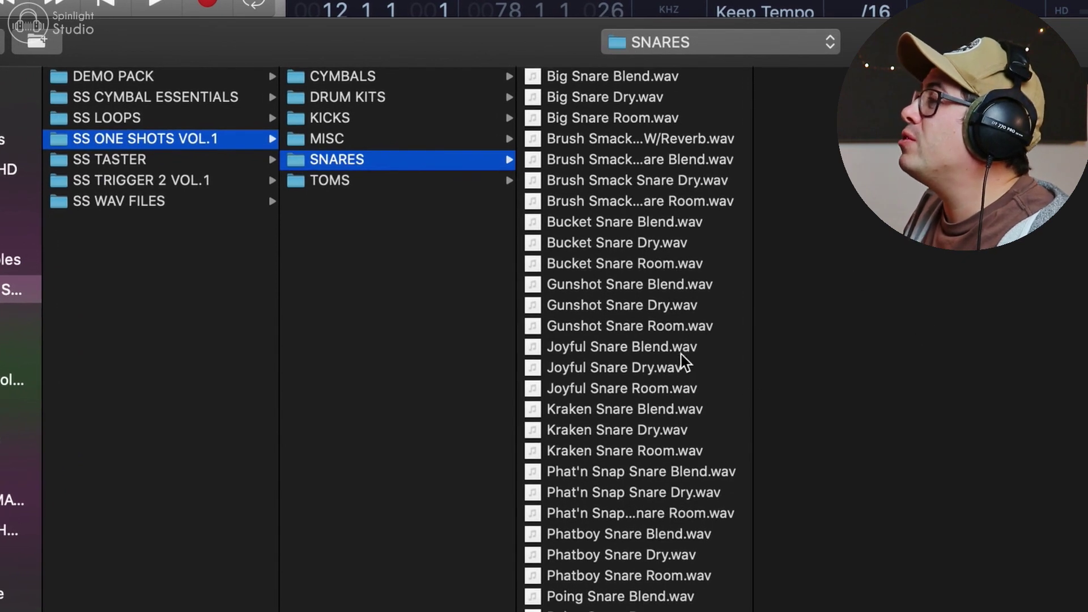
{"action": "left_click", "coordinate": [634, 369]}
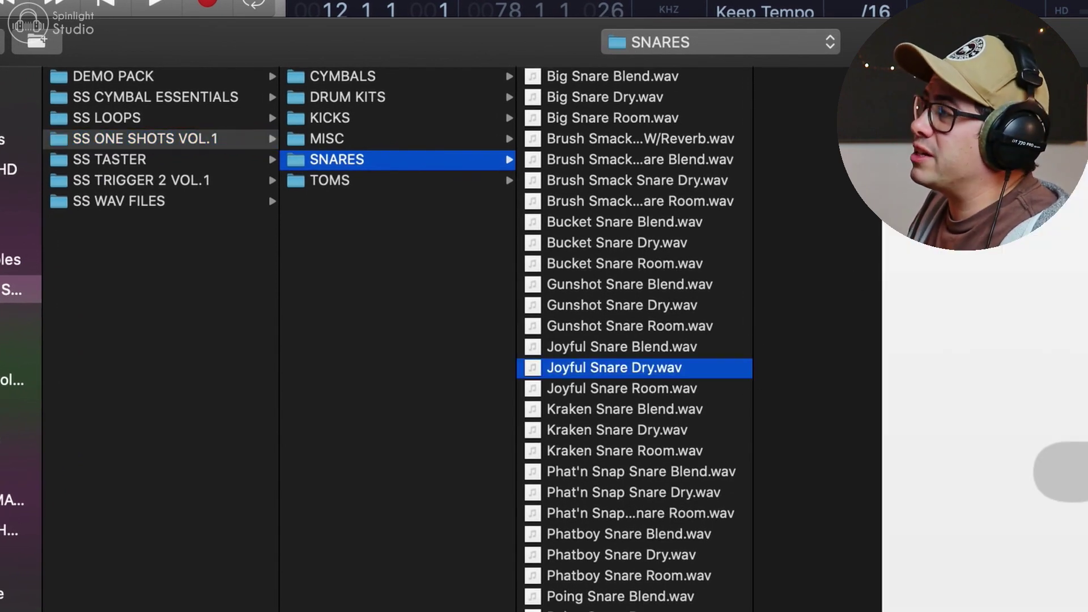
{"action": "key", "text": "Down"}
{"action": "key", "text": "space"}
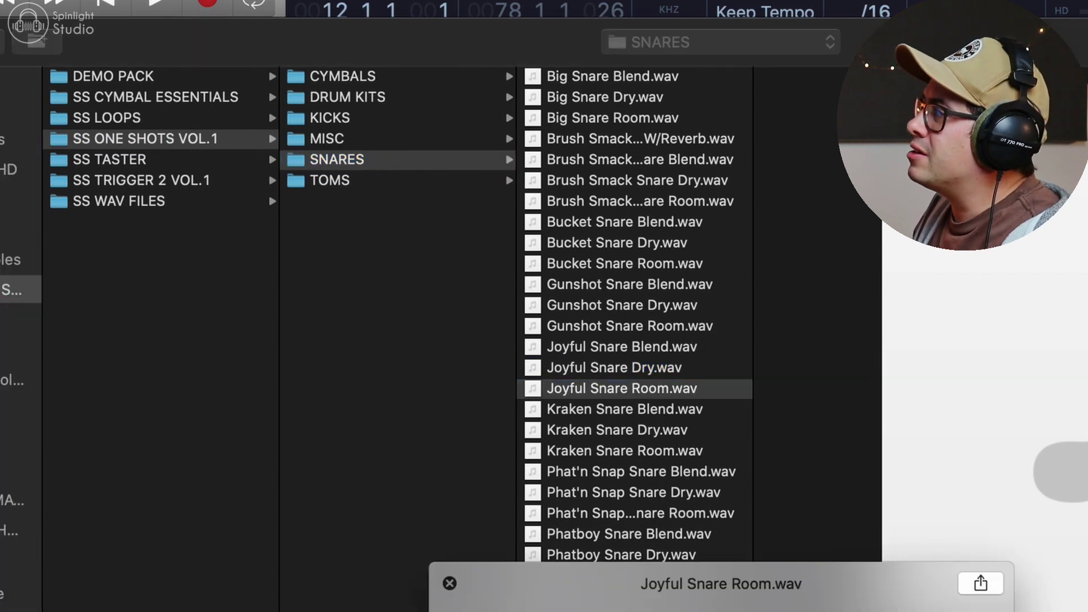
{"action": "key", "text": "space"}
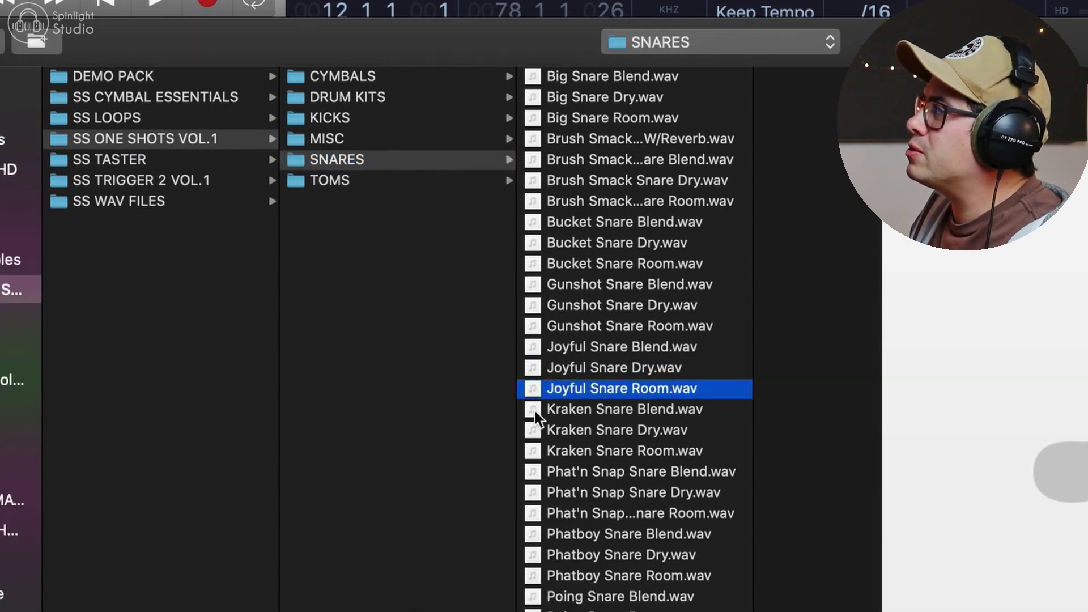
{"action": "left_click", "coordinate": [635, 369]}
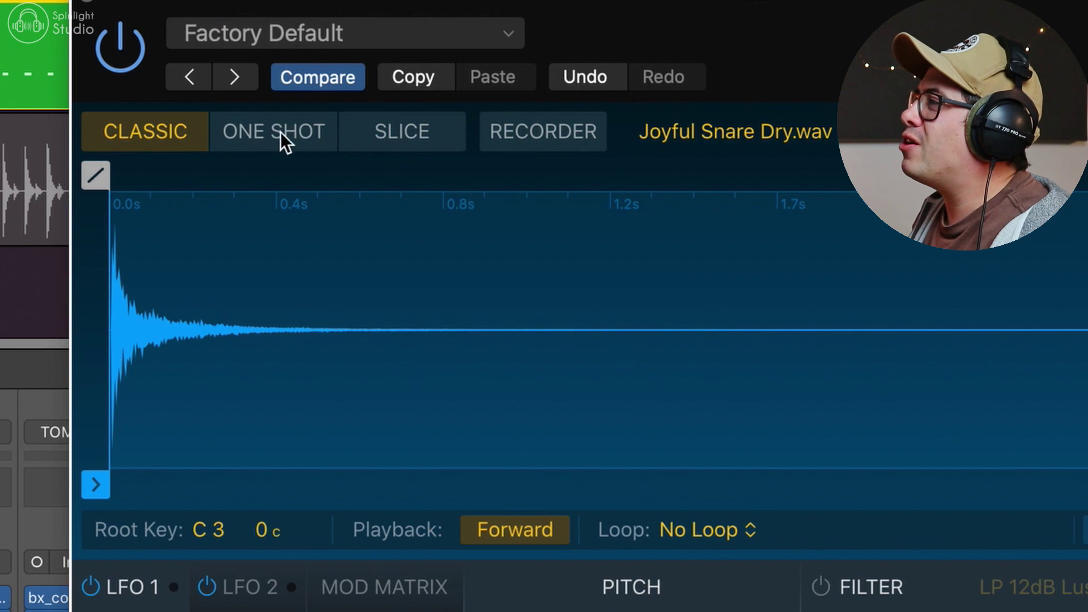
{"action": "left_click", "coordinate": [282, 137]}
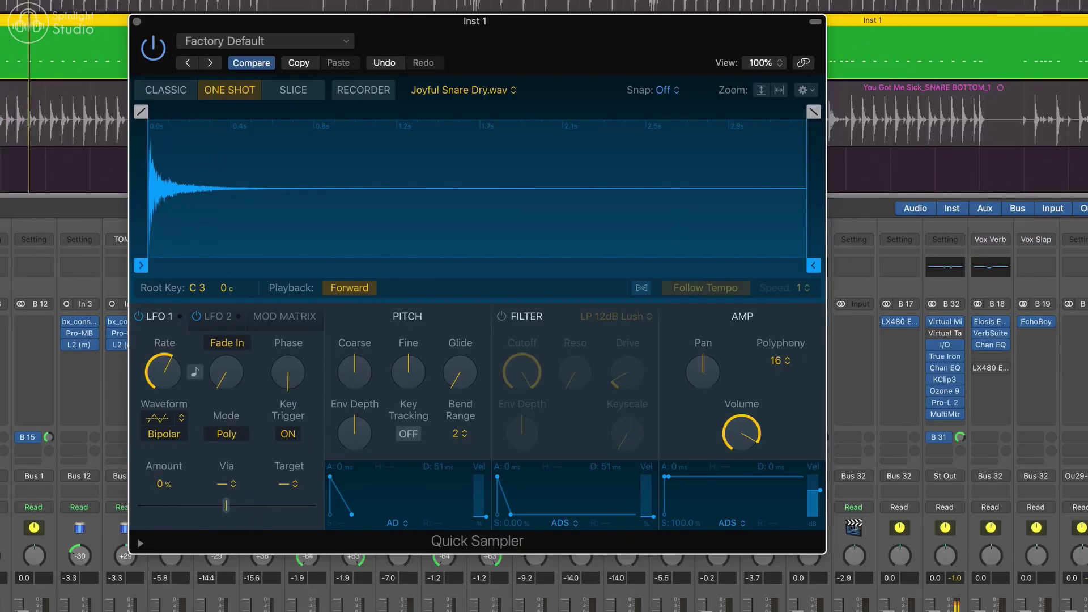
Step: Duplicate the trigger track with its MIDI region and load Joyful Snare Room.wav into the copy's sampler
{"action": "key", "text": "super+w"}
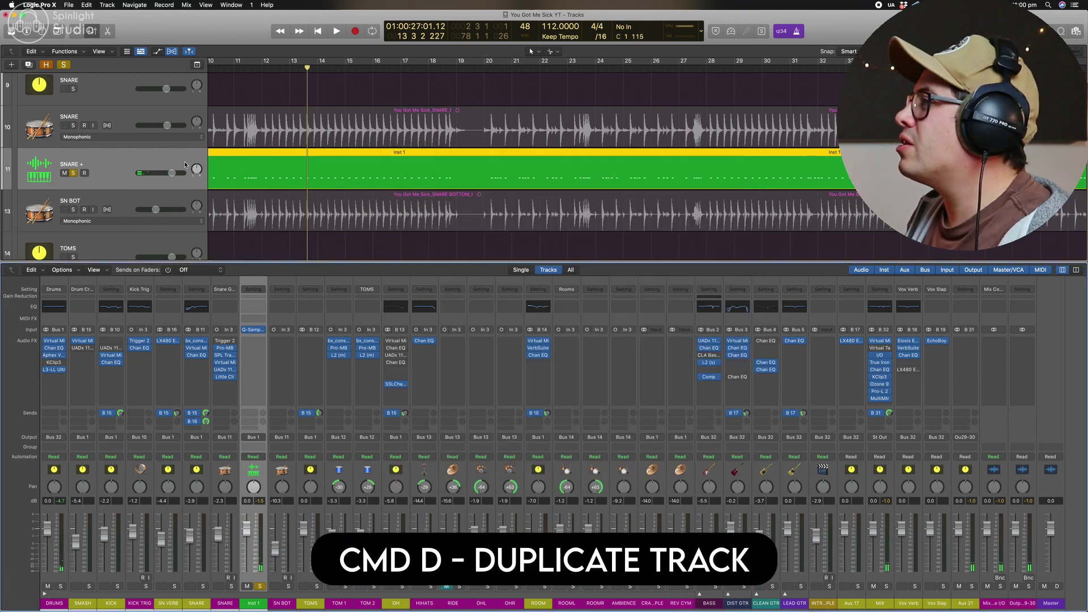
{"action": "key", "text": "super+d"}
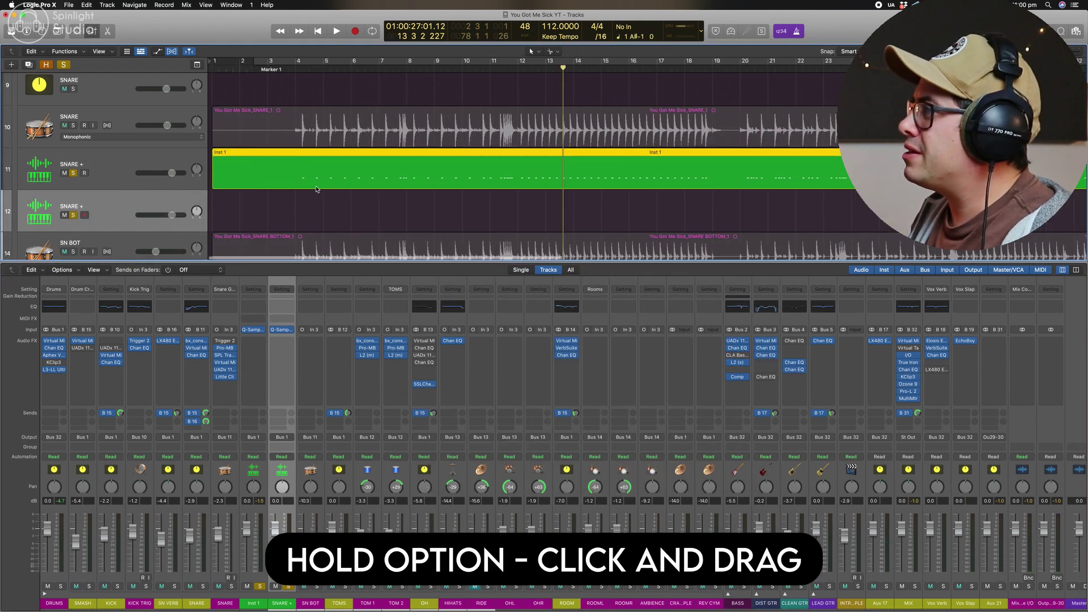
{"action": "left_click_drag", "start_coordinate": [317, 170], "coordinate": [316, 195]}
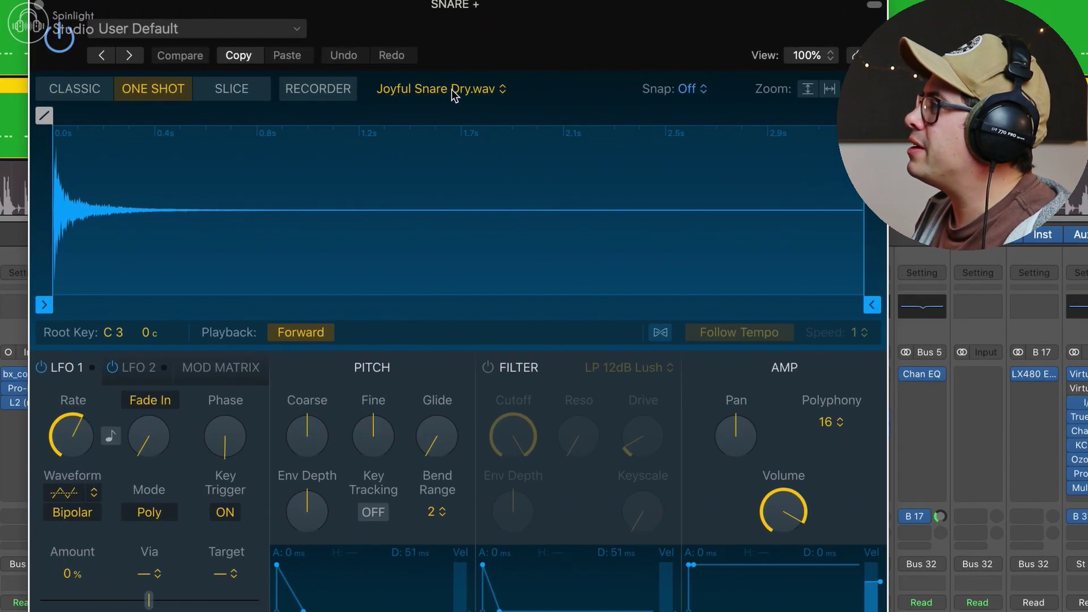
{"action": "left_click", "coordinate": [453, 91]}
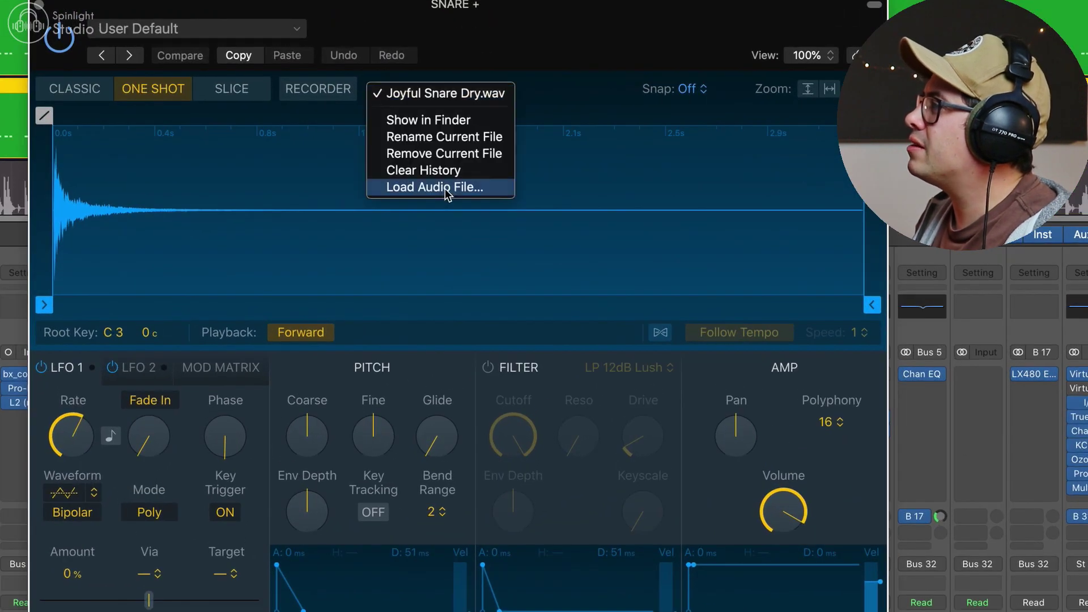
{"action": "left_click", "coordinate": [447, 189]}
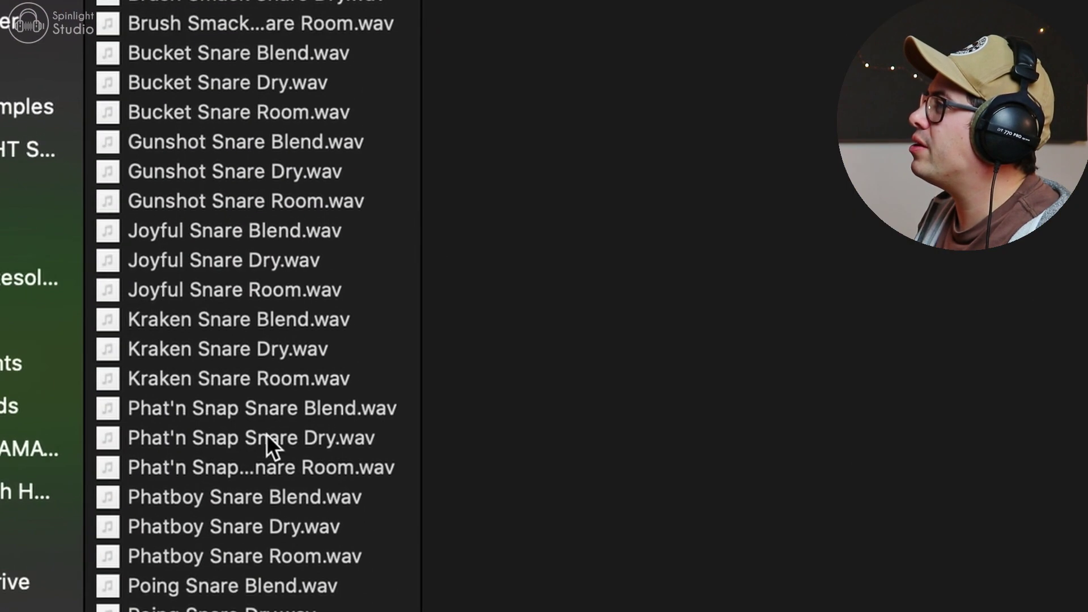
{"action": "double_click", "coordinate": [259, 291]}
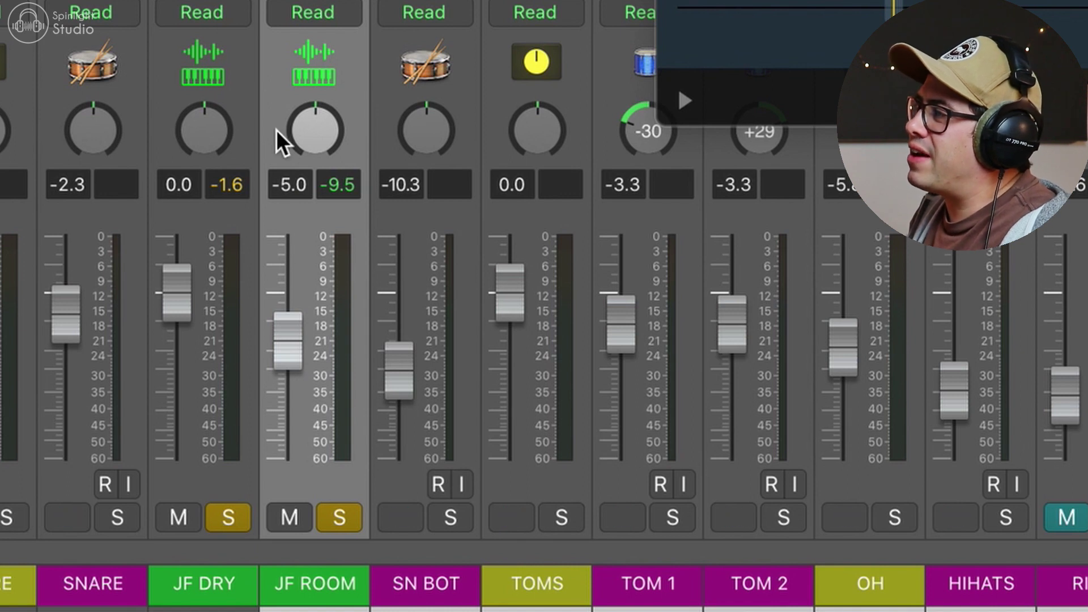
Step: Nudge the JF ROOM fader up slightly, then select both the JF DRY and JF ROOM strips
{"action": "left_click", "coordinate": [250, 51], "text": "shift"}
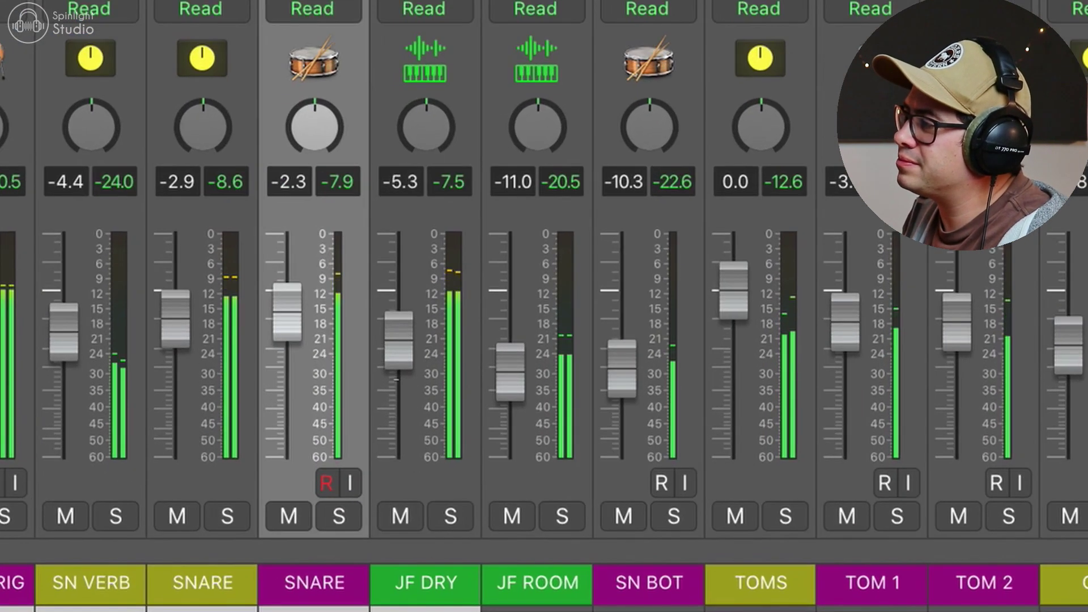
{"action": "left_click_drag", "start_coordinate": [511, 371], "coordinate": [510, 338]}
{"action": "left_click", "coordinate": [509, 53]}
{"action": "left_click", "coordinate": [385, 574], "text": "shift"}
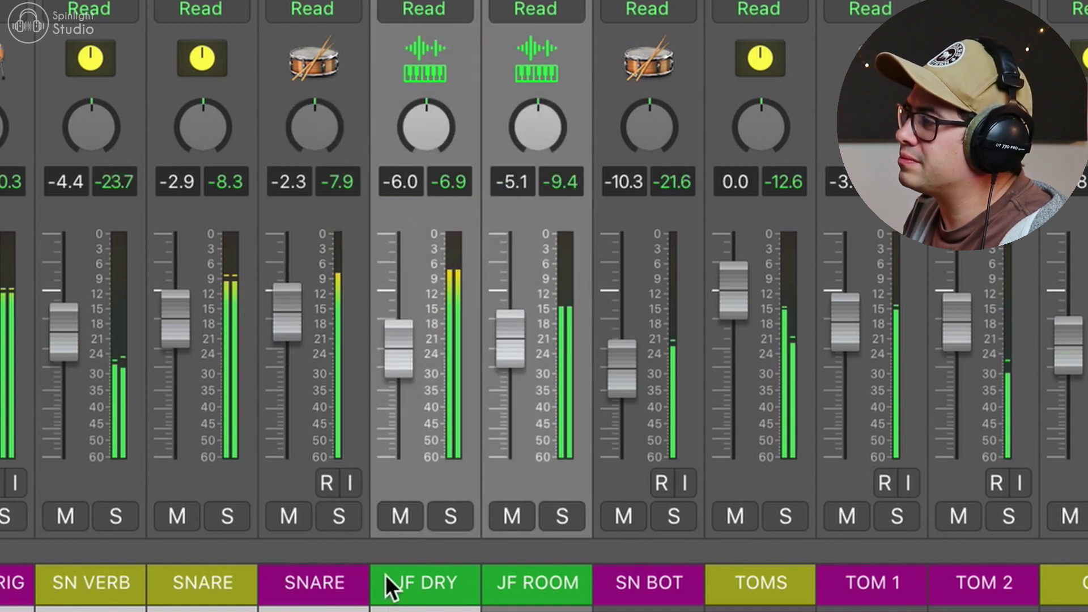
Step: A/B both sample layers with Mute, then lower them together to -10.6 and -9.7 dB
{"action": "left_click", "coordinate": [402, 515]}
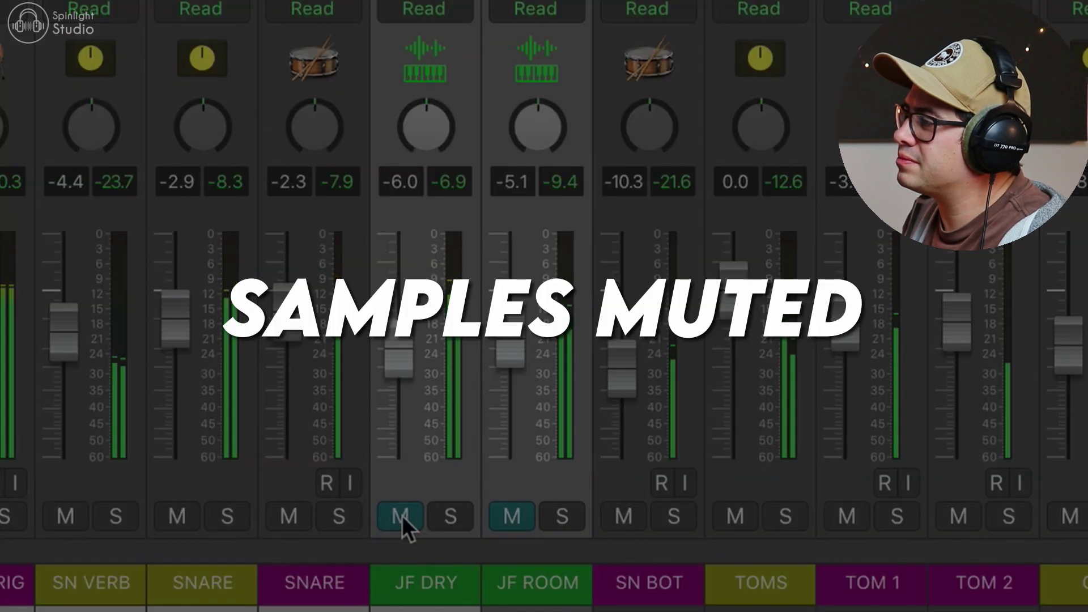
{"action": "left_click", "coordinate": [402, 515]}
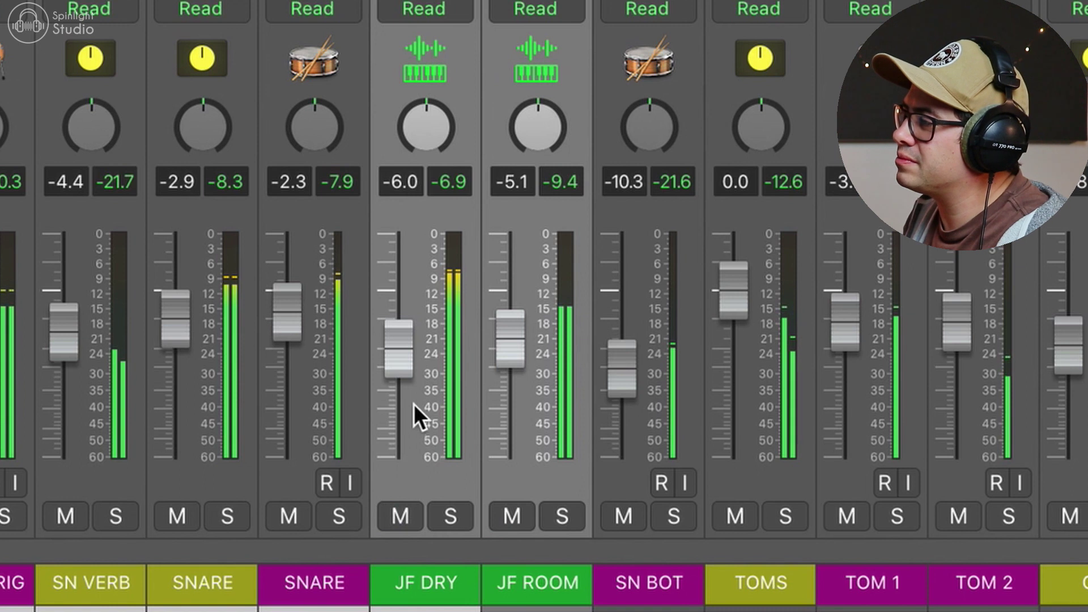
{"action": "left_click_drag", "start_coordinate": [414, 403], "coordinate": [424, 448]}
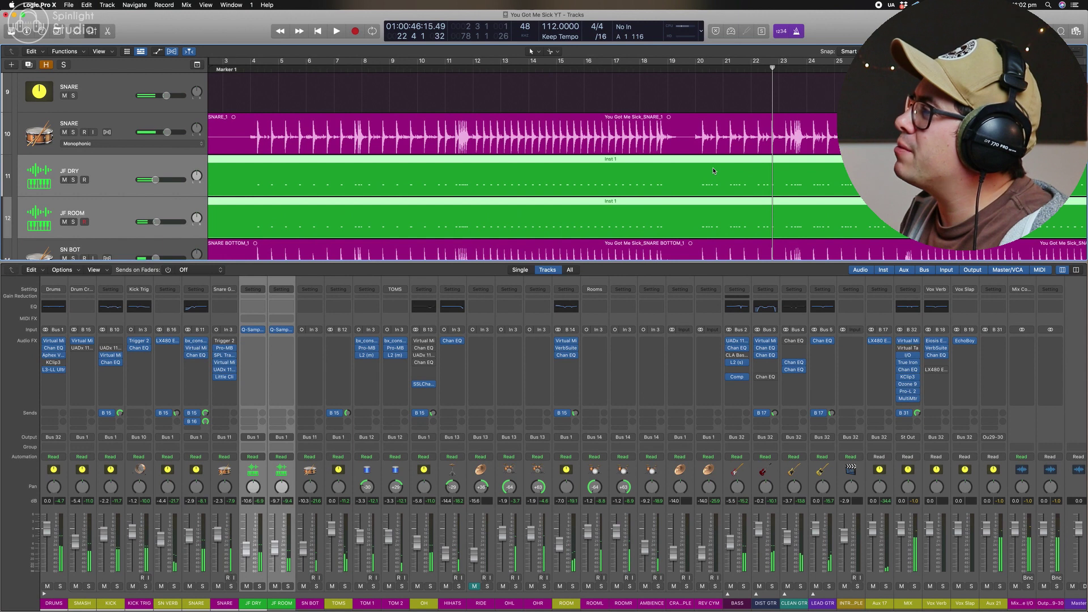
Step: In the Piano Roll, mute the stray snare trigger notes near bars 20, 21 and 22
{"action": "key", "text": "p"}
{"action": "scroll", "coordinate": [479, 457], "scroll_direction": "up", "scroll_amount": 5}
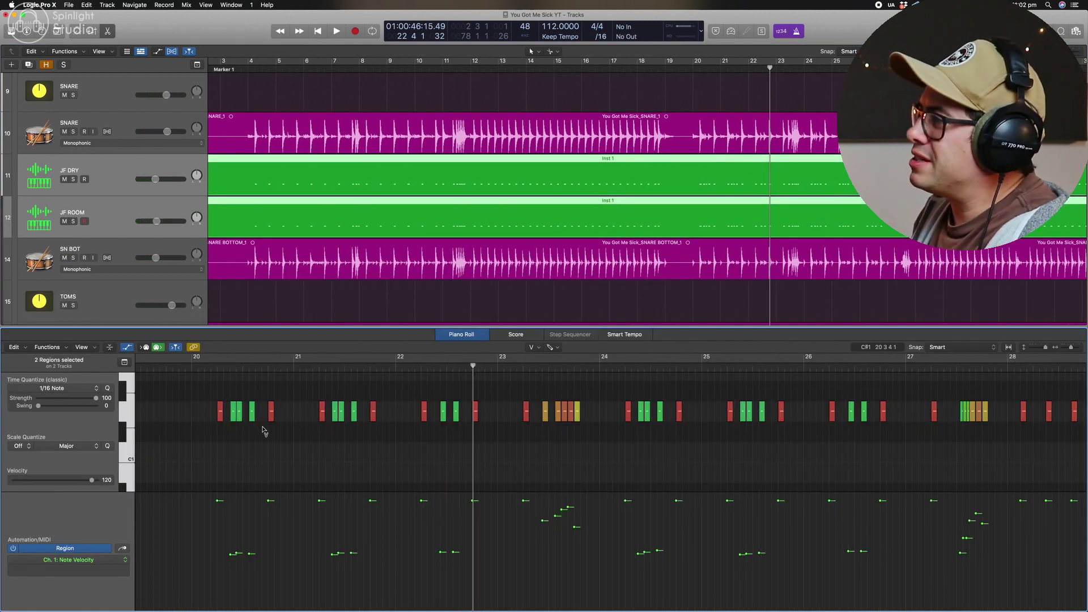
{"action": "left_click_drag", "start_coordinate": [262, 431], "coordinate": [227, 397]}
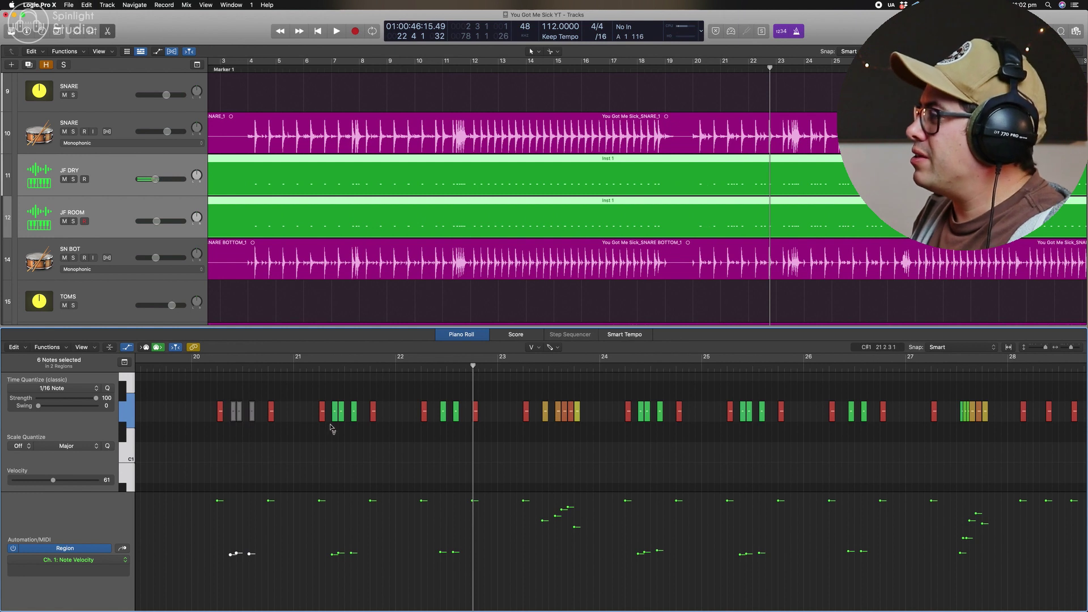
{"action": "left_click_drag", "start_coordinate": [328, 431], "coordinate": [360, 397]}
{"action": "key", "text": "ctrl+m"}
{"action": "left_click_drag", "start_coordinate": [432, 433], "coordinate": [463, 399]}
{"action": "key", "text": "ctrl+m"}
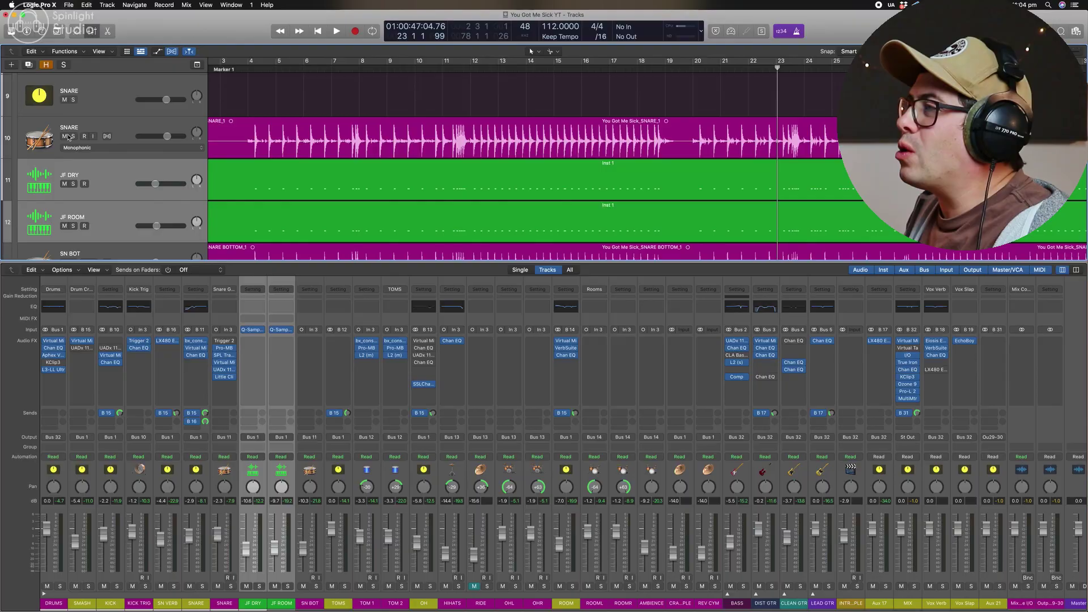
Step: Solo JF DRY and JF ROOM and open the JF DRY region's notes in the Piano Roll
{"action": "left_click", "coordinate": [78, 180]}
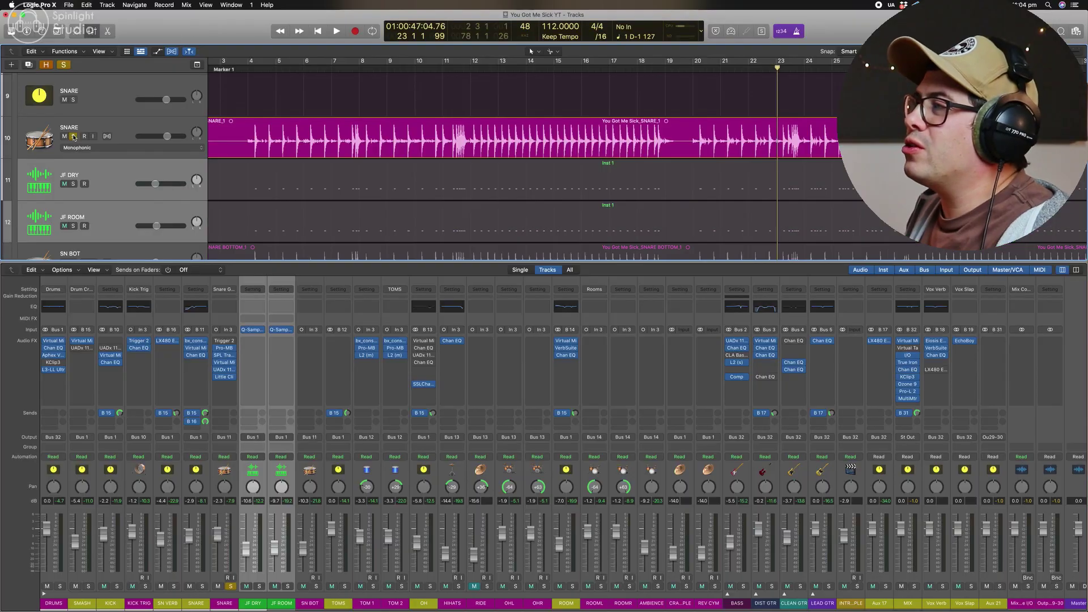
{"action": "left_click", "coordinate": [73, 183]}
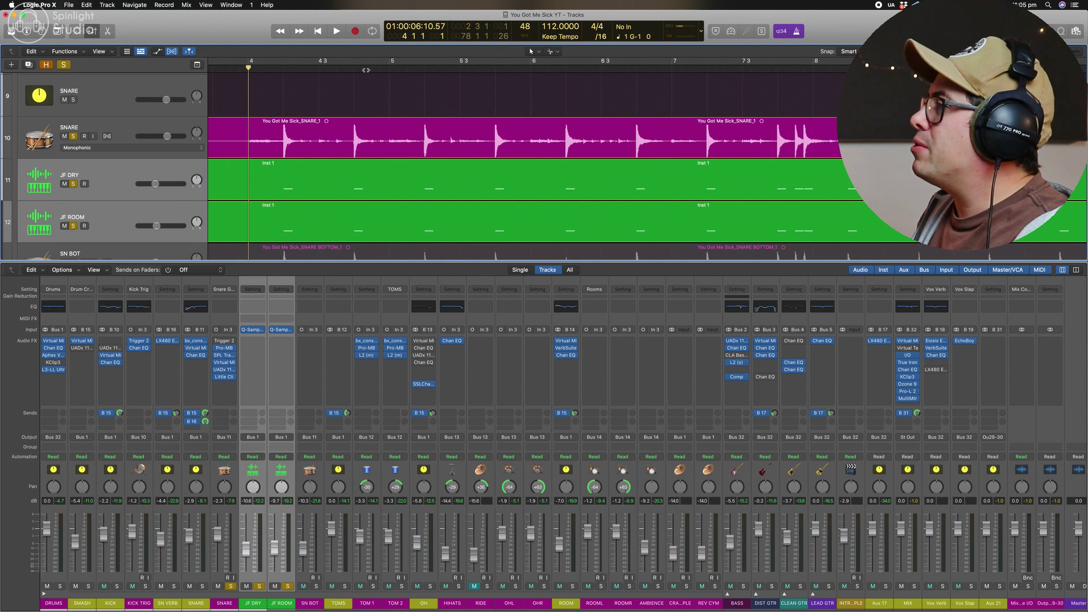
{"action": "double_click", "coordinate": [365, 180]}
{"action": "left_click_drag", "start_coordinate": [220, 416], "coordinate": [224, 415]}
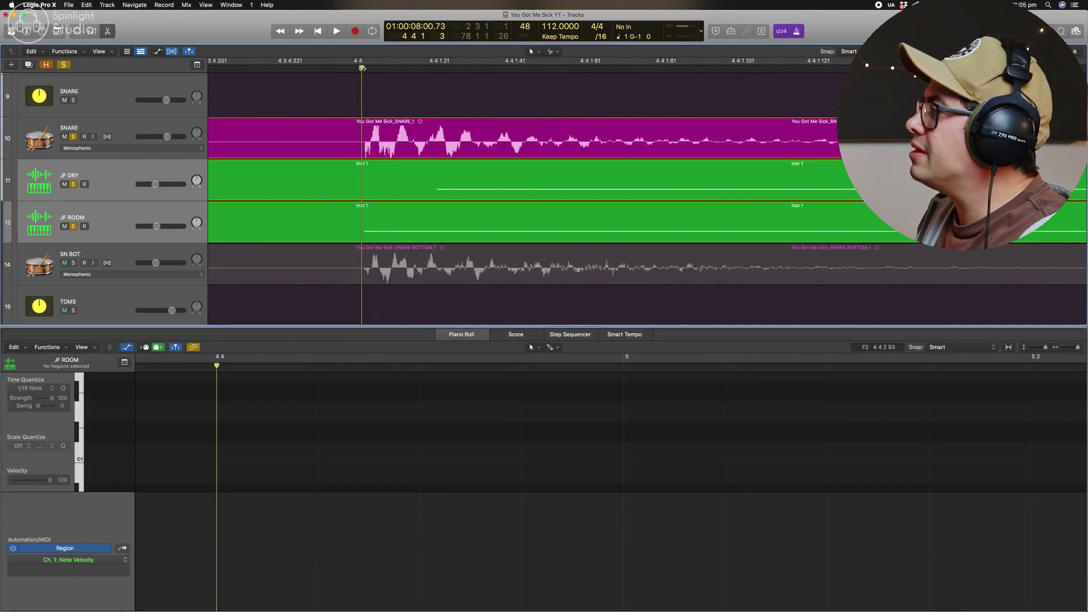
Step: Play the layered snare, then zoom in closely on the snare hit at 4 4
{"action": "key", "text": "super+Right"}
{"action": "key", "text": "super+Right"}
{"action": "key", "text": "super+Right"}
{"action": "key", "text": "space"}
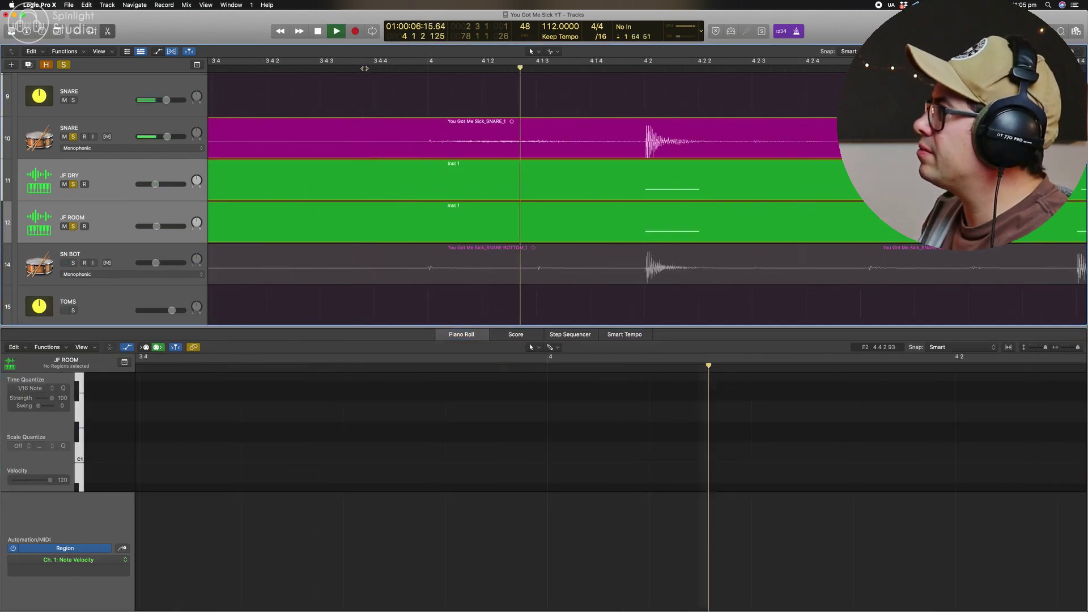
{"action": "key", "text": "space"}
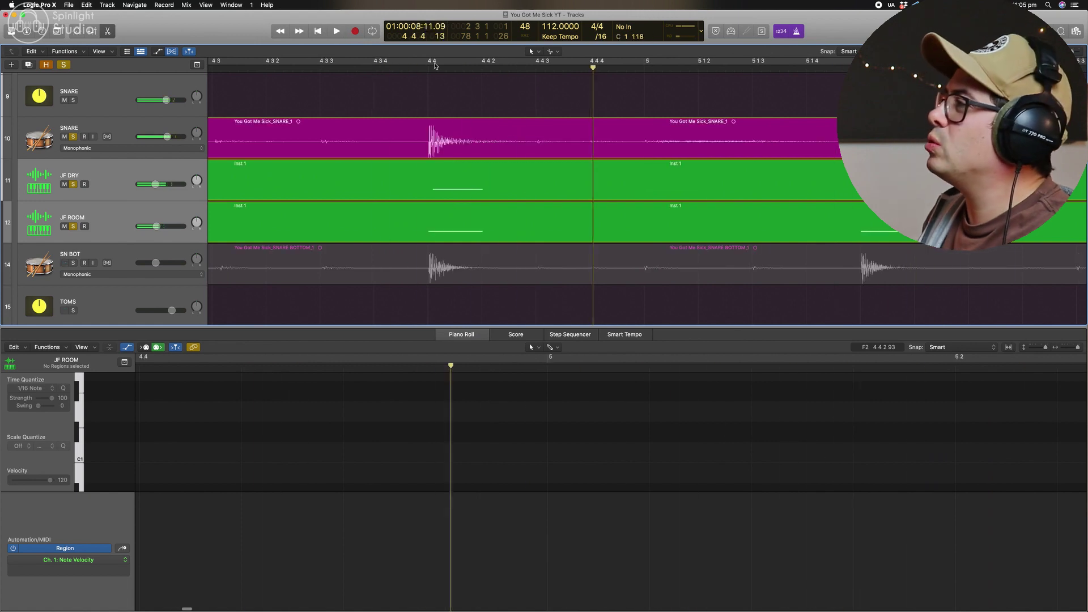
{"action": "left_click", "coordinate": [432, 76]}
{"action": "key", "text": "super+Right"}
{"action": "key", "text": "super+Right"}
{"action": "key", "text": "super+Right"}
{"action": "key", "text": "super+Right"}
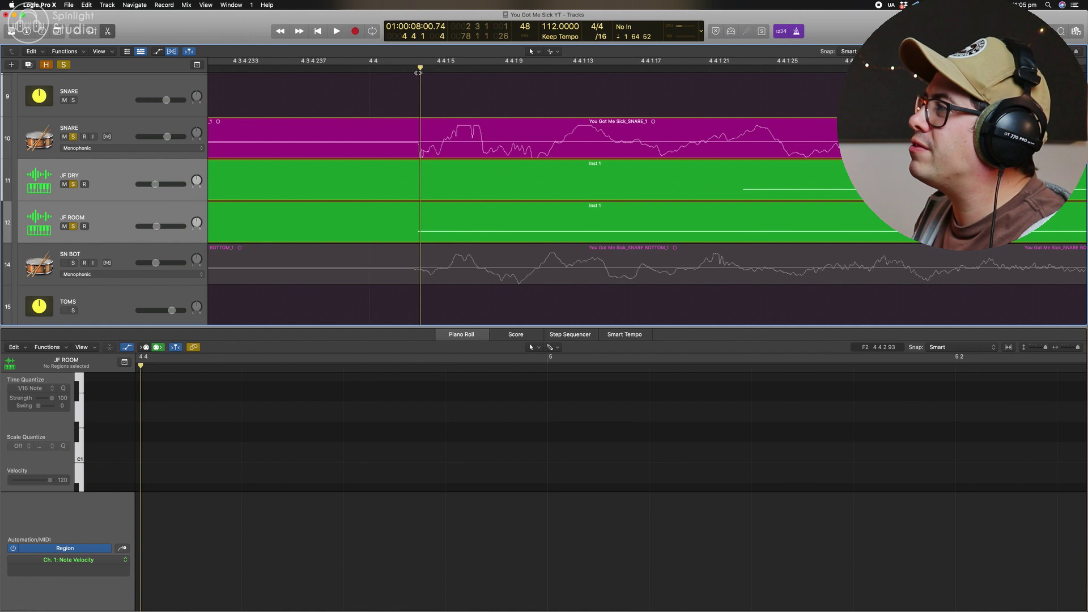
Step: Drag the JF DRY note's start earlier so it begins just ahead of the 4 4 snare hit
{"action": "left_click", "coordinate": [444, 128]}
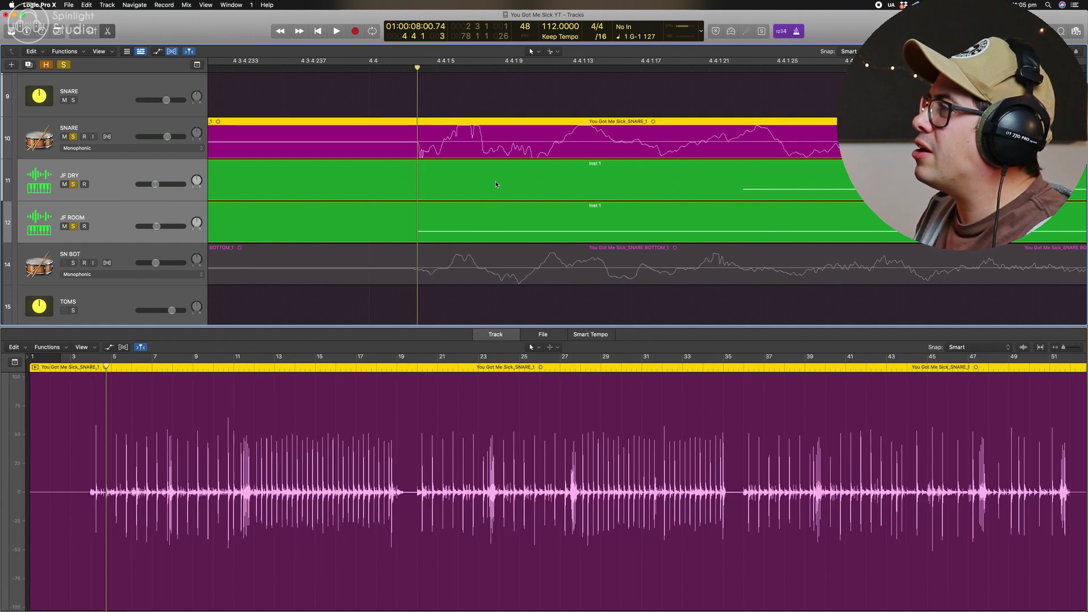
{"action": "left_click", "coordinate": [496, 181]}
{"action": "left_click", "coordinate": [153, 424]}
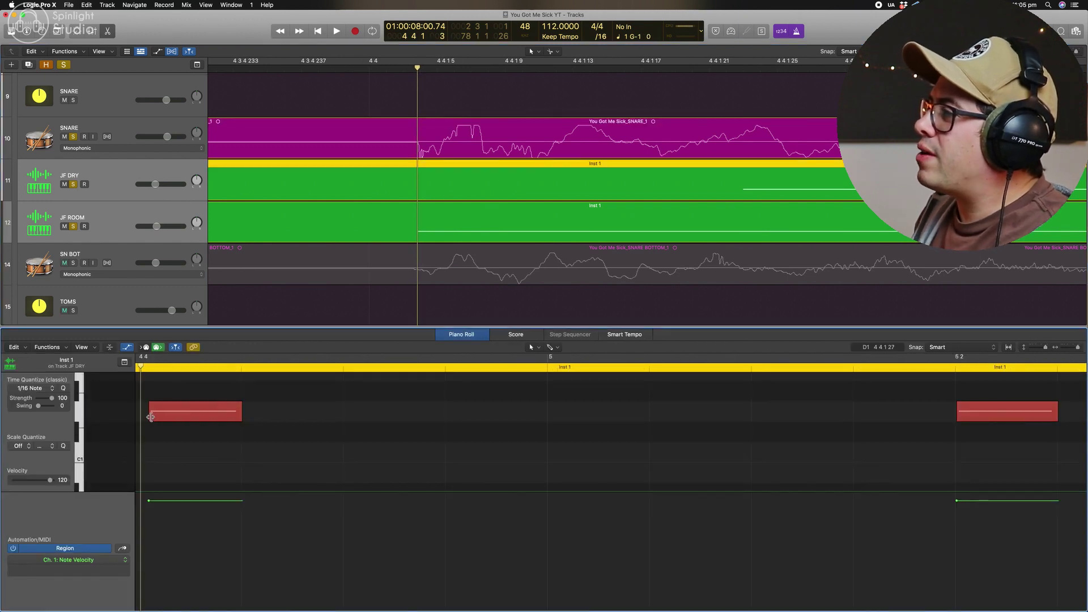
{"action": "mouse_move", "coordinate": [149, 417]}
{"action": "left_mouse_down"}
{"action": "mouse_move", "coordinate": [141, 418]}
{"action": "mouse_move", "coordinate": [154, 420]}
{"action": "left_mouse_up"}
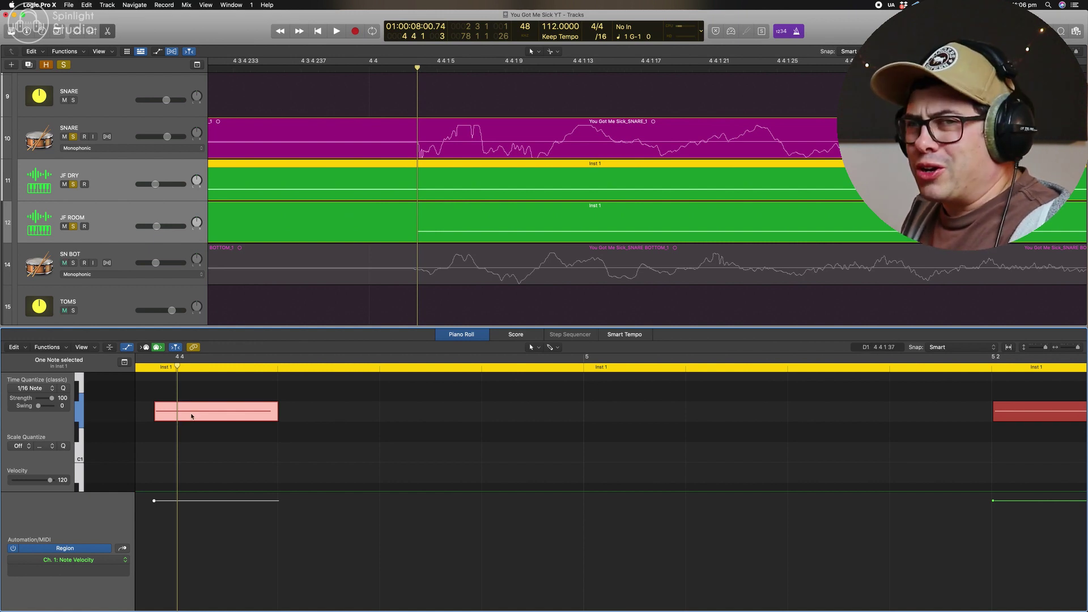
Step: Split the JF DRY note at the playhead with Edit > Split > Notes at Playhead
{"action": "mouse_move", "coordinate": [192, 416]}
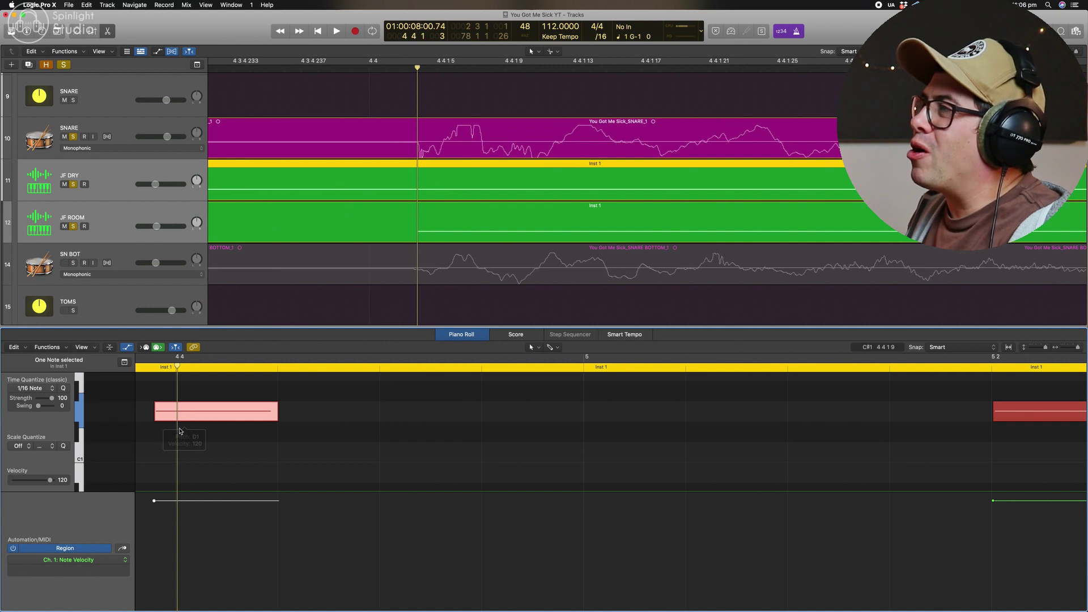
{"action": "scroll", "coordinate": [104, 148], "scroll_direction": "up", "scroll_amount": 1}
{"action": "left_click", "coordinate": [86, 5]}
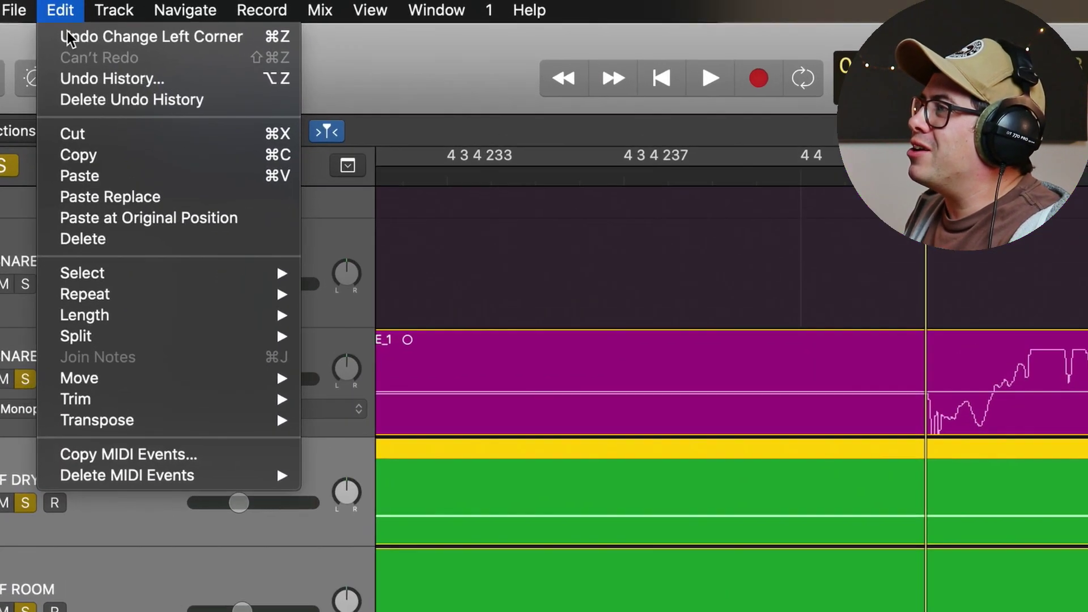
{"action": "mouse_move", "coordinate": [219, 335]}
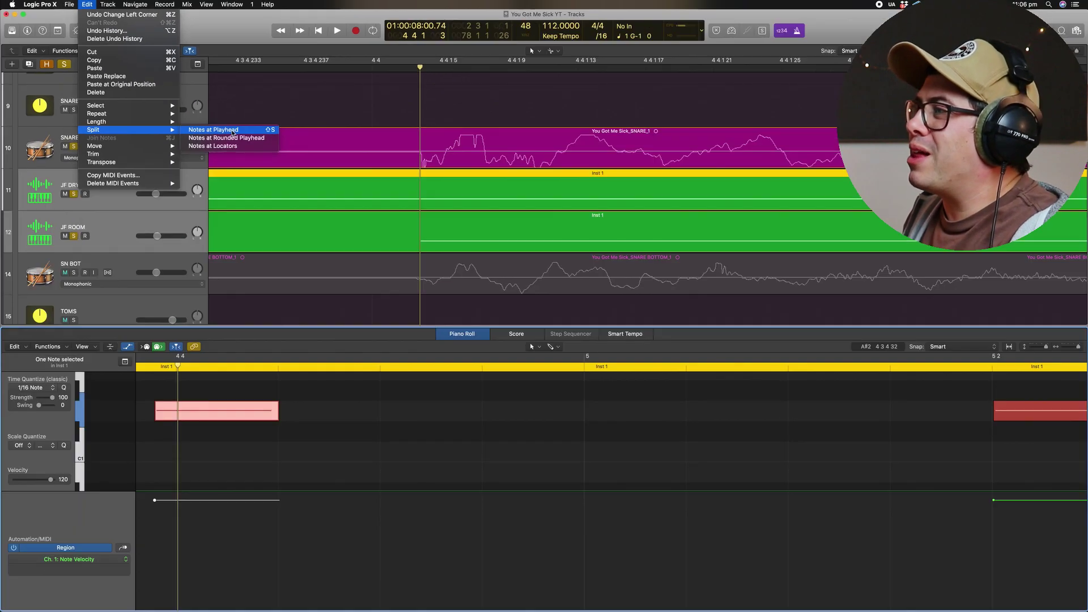
{"action": "left_click", "coordinate": [233, 133]}
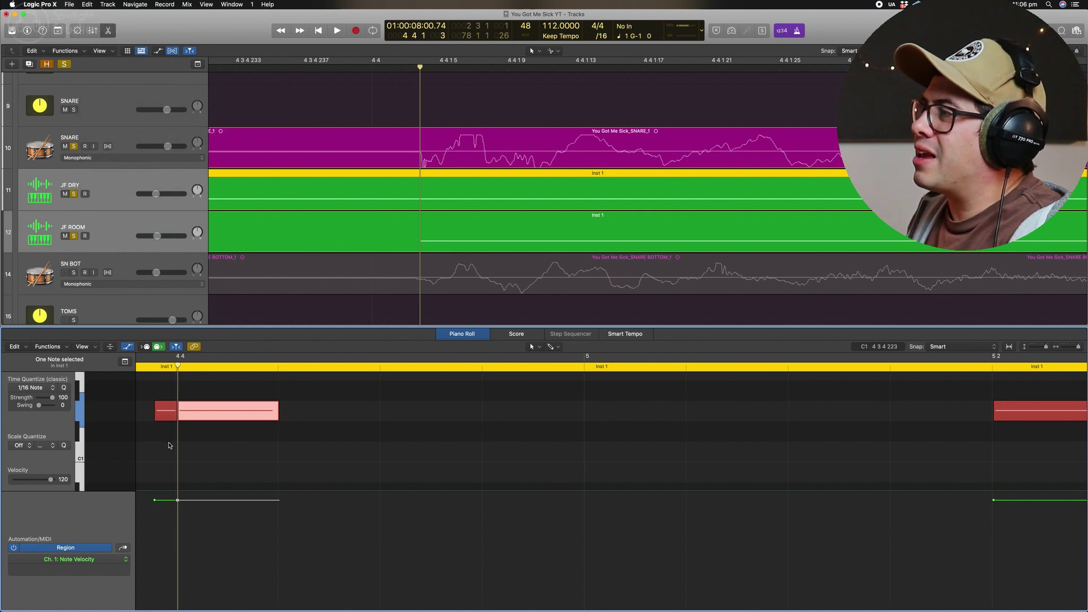
Step: Delete the short front piece so the note starts exactly at 4 4, then audition it
{"action": "left_click", "coordinate": [167, 410]}
{"action": "key", "text": "BackSpace"}
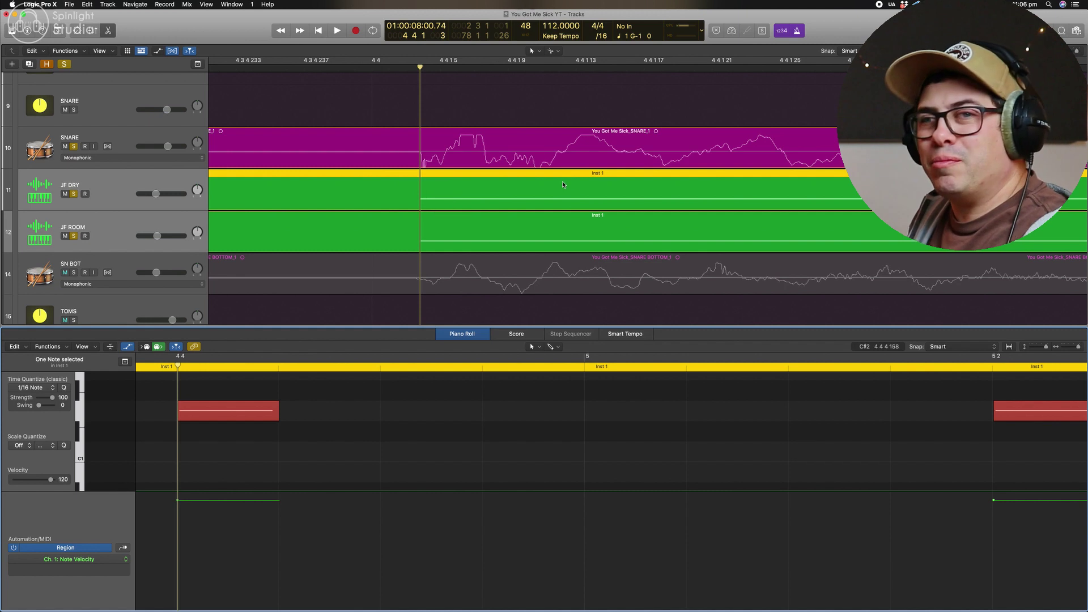
{"action": "scroll", "coordinate": [562, 181], "scroll_direction": "up", "scroll_amount": 1}
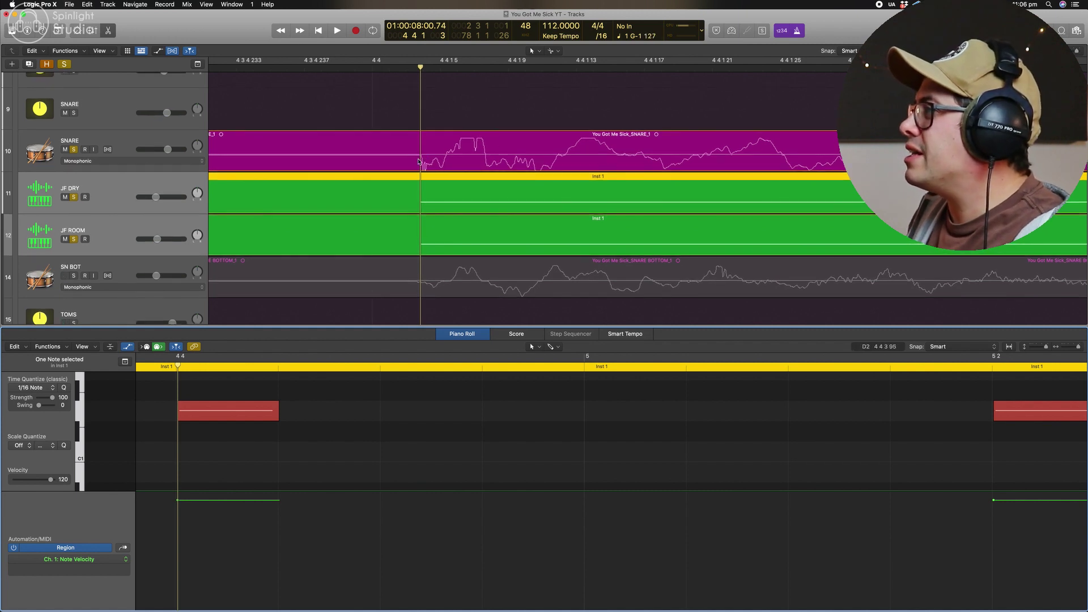
{"action": "key", "text": "space"}
{"action": "scroll", "coordinate": [345, 406], "scroll_direction": "down", "scroll_amount": 3}
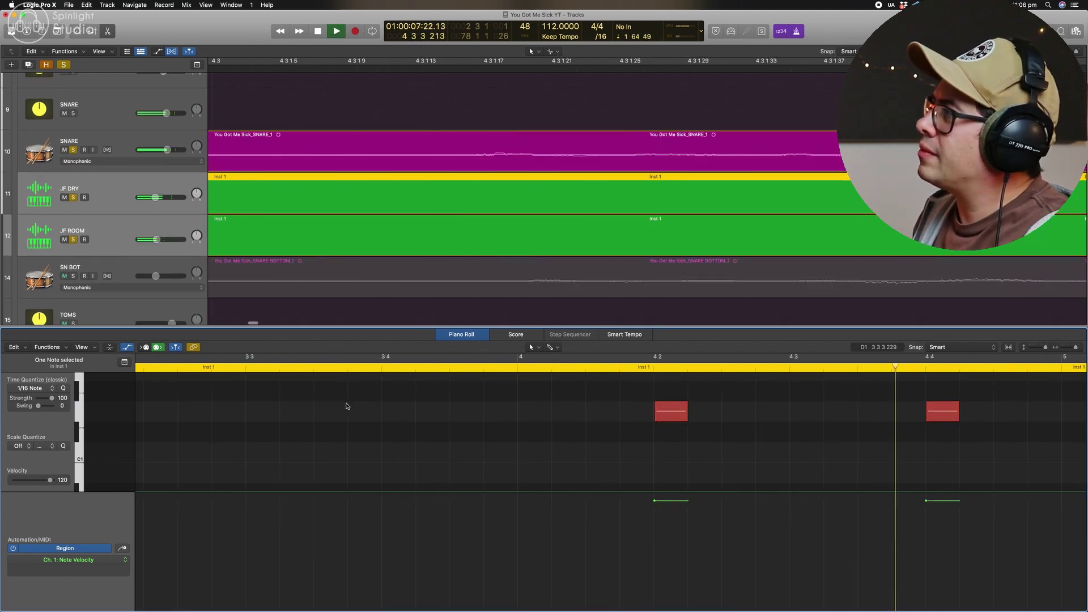